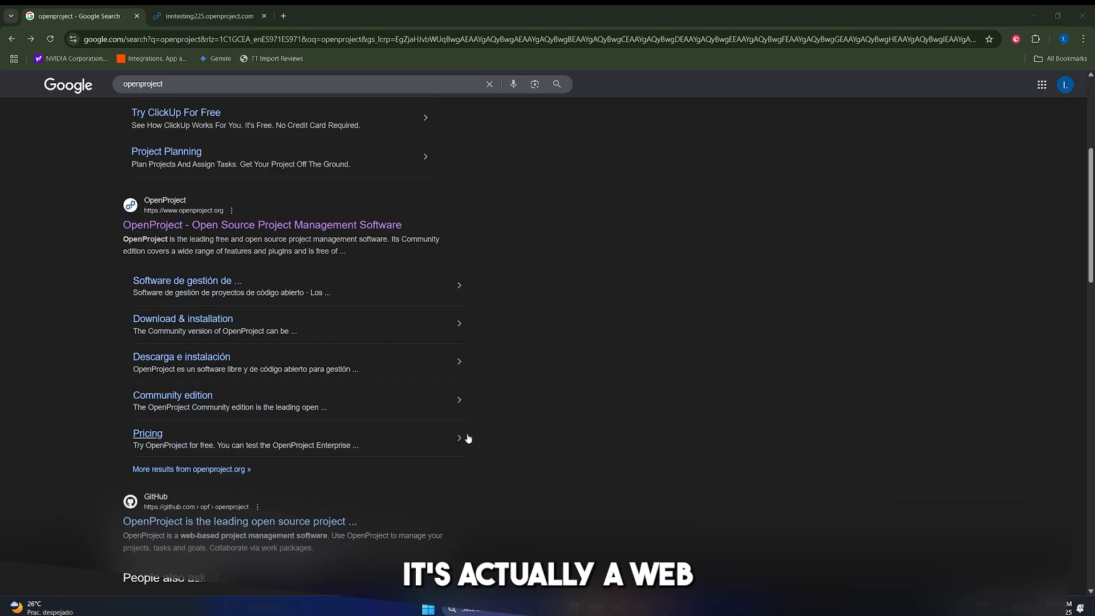
Browse the official OpenProject homepage, then switch to the trial instance's Home dashboard tab.
{"action": "left_click", "coordinate": [376, 226]}
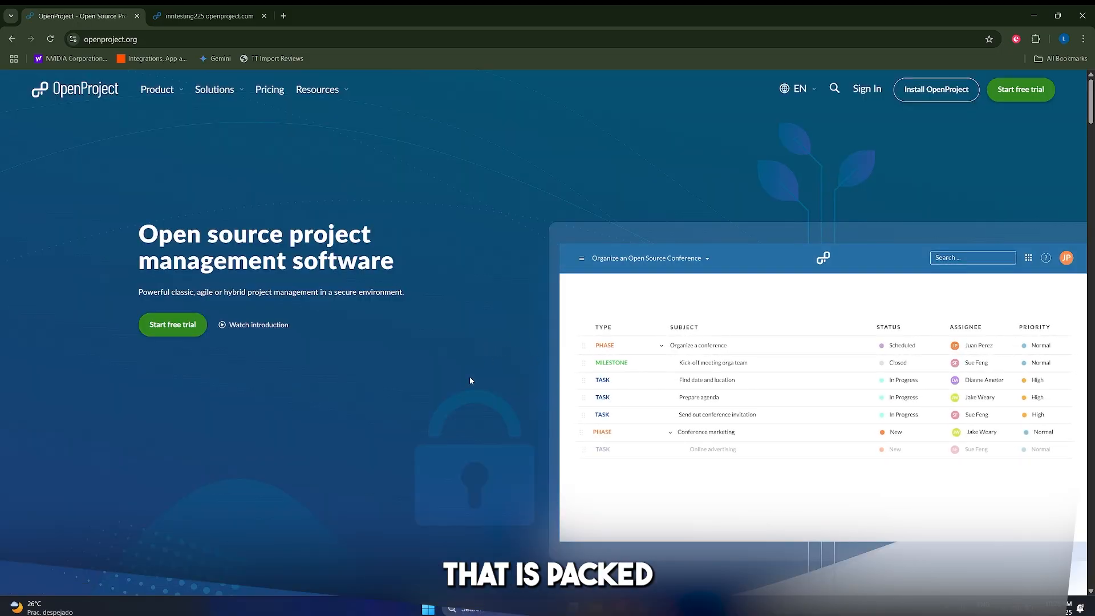
{"action": "scroll", "coordinate": [470, 379], "scroll_direction": "down", "scroll_amount": 1}
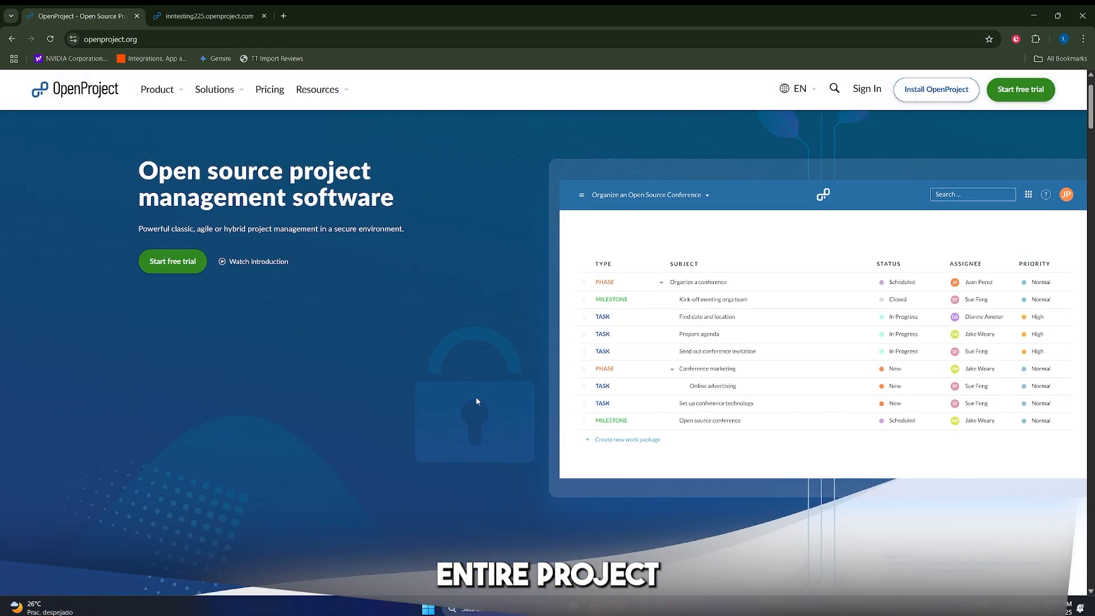
{"action": "scroll", "coordinate": [478, 401], "scroll_direction": "down", "scroll_amount": 2}
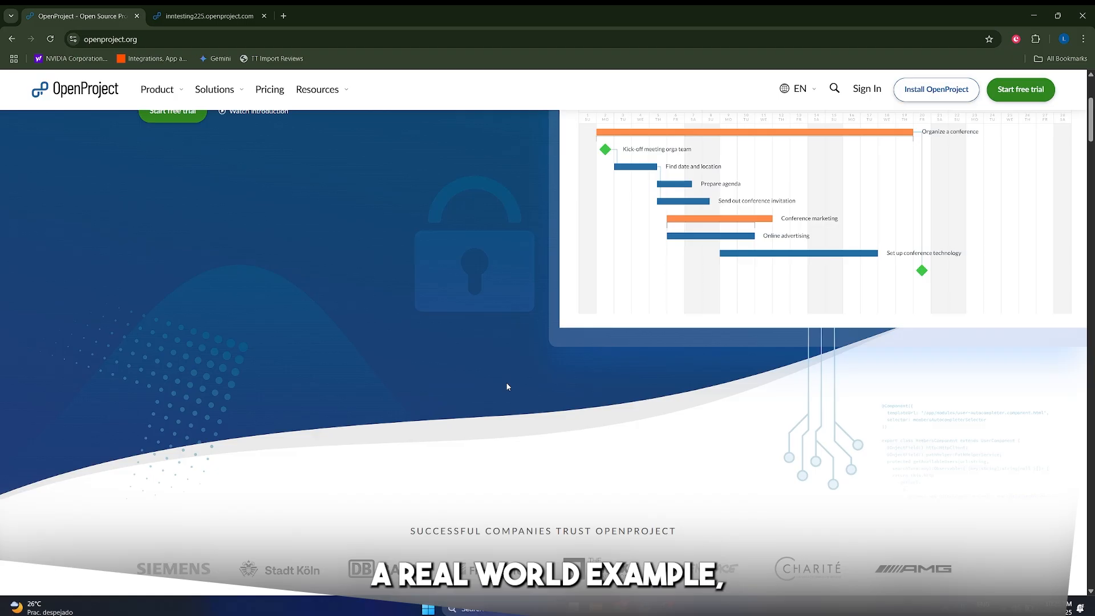
{"action": "scroll", "coordinate": [507, 387], "scroll_direction": "down", "scroll_amount": 2}
{"action": "scroll", "coordinate": [507, 387], "scroll_direction": "up", "scroll_amount": 5}
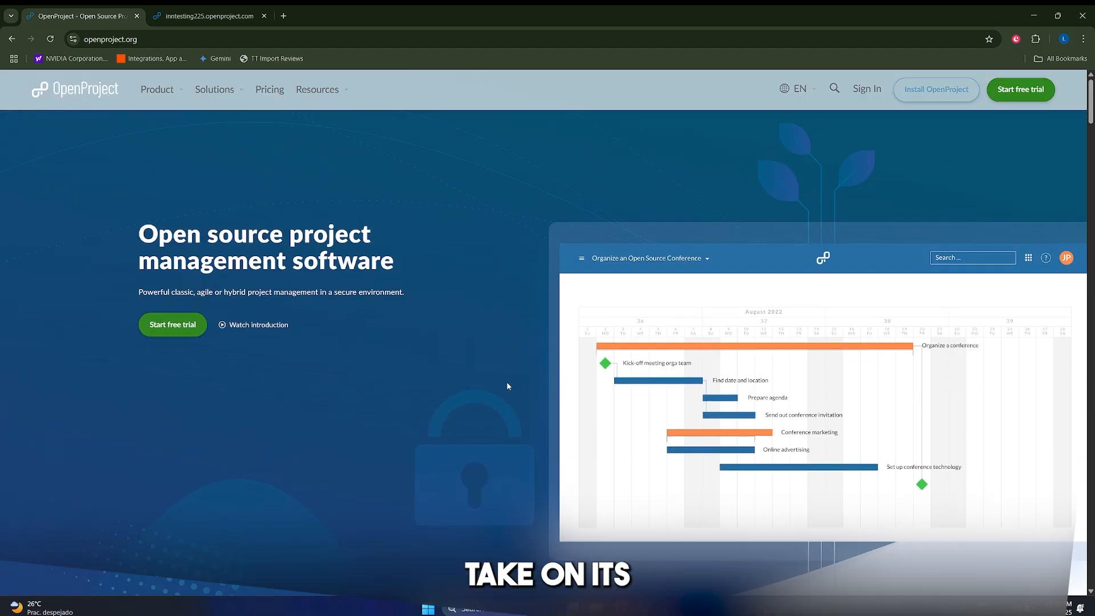
{"action": "scroll", "coordinate": [506, 386], "scroll_direction": "down", "scroll_amount": 6}
{"action": "scroll", "coordinate": [559, 396], "scroll_direction": "up", "scroll_amount": 6}
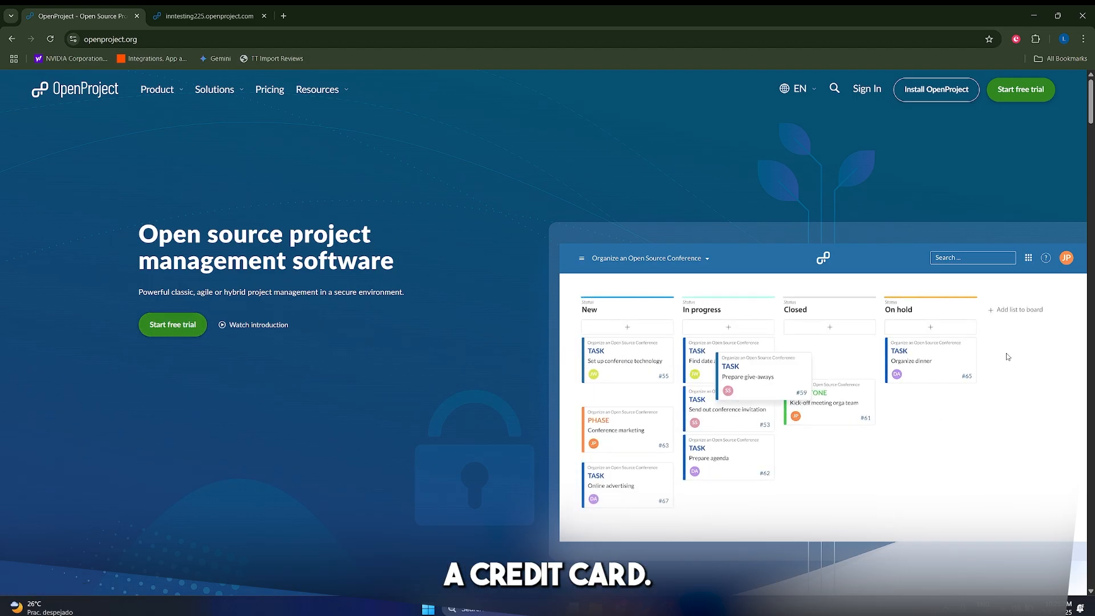
{"action": "scroll", "coordinate": [612, 365], "scroll_direction": "down", "scroll_amount": 2}
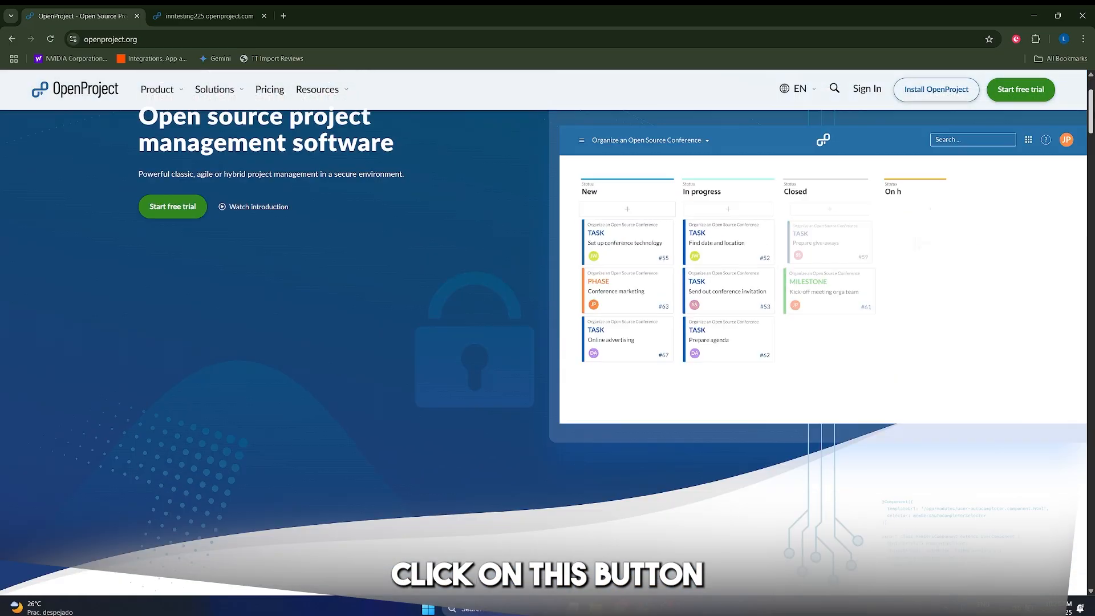
{"action": "scroll", "coordinate": [547, 342], "scroll_direction": "up", "scroll_amount": 2}
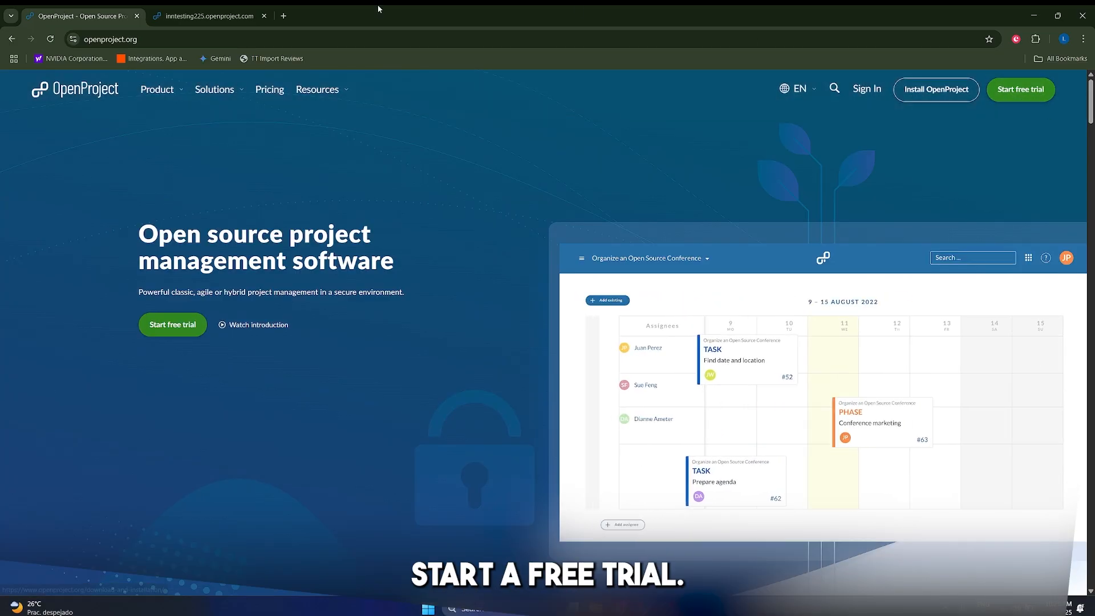
{"action": "scroll", "coordinate": [348, 433], "scroll_direction": "down", "scroll_amount": 15}
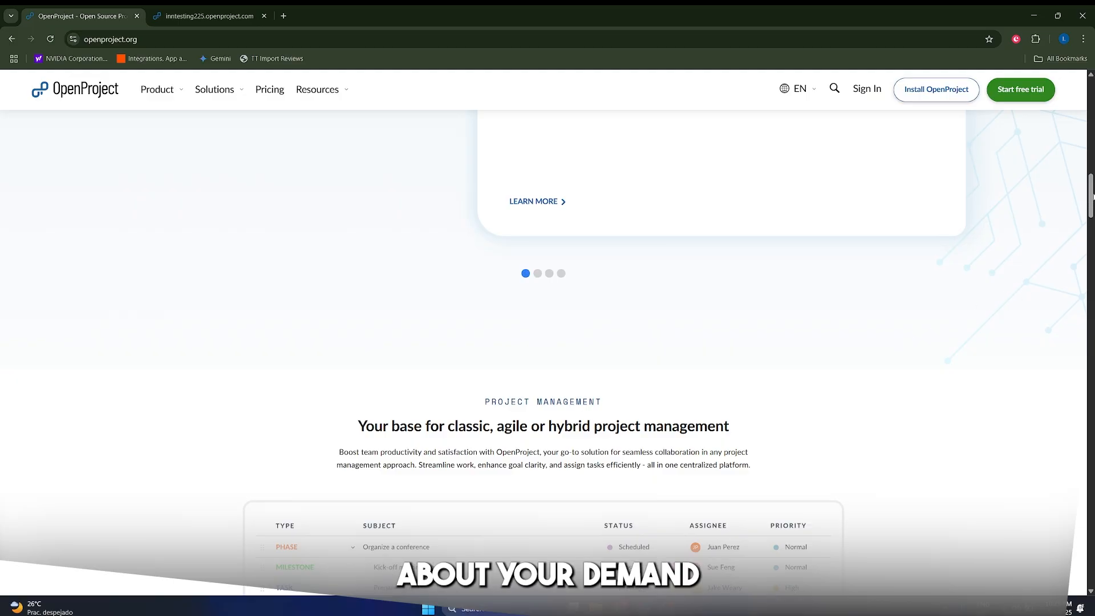
{"action": "left_click_drag", "start_coordinate": [1092, 197], "coordinate": [1057, 116]}
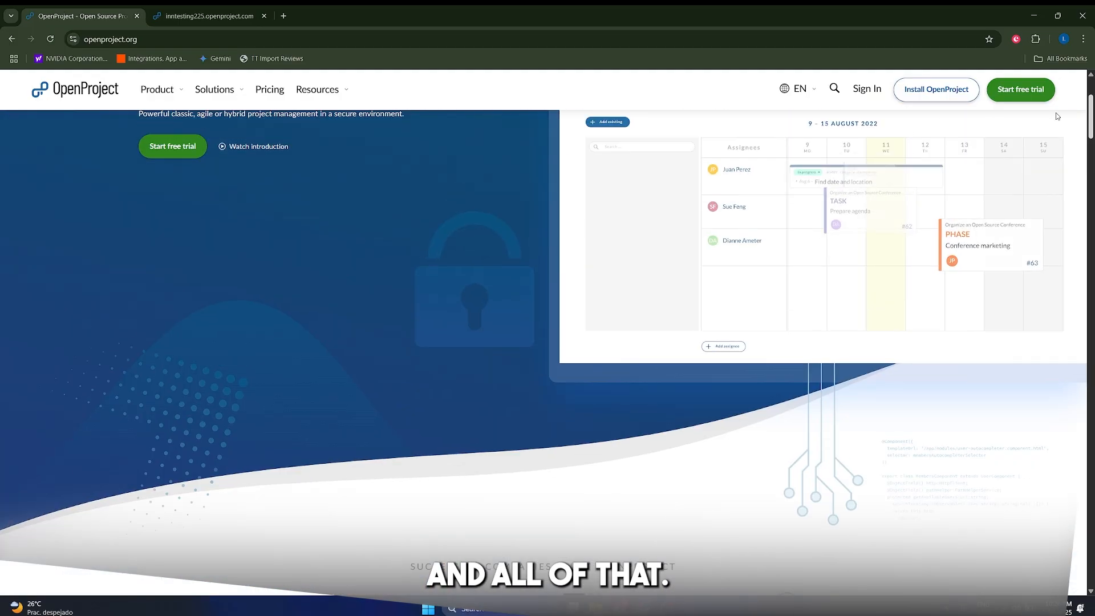
{"action": "scroll", "coordinate": [408, 311], "scroll_direction": "up", "scroll_amount": 3}
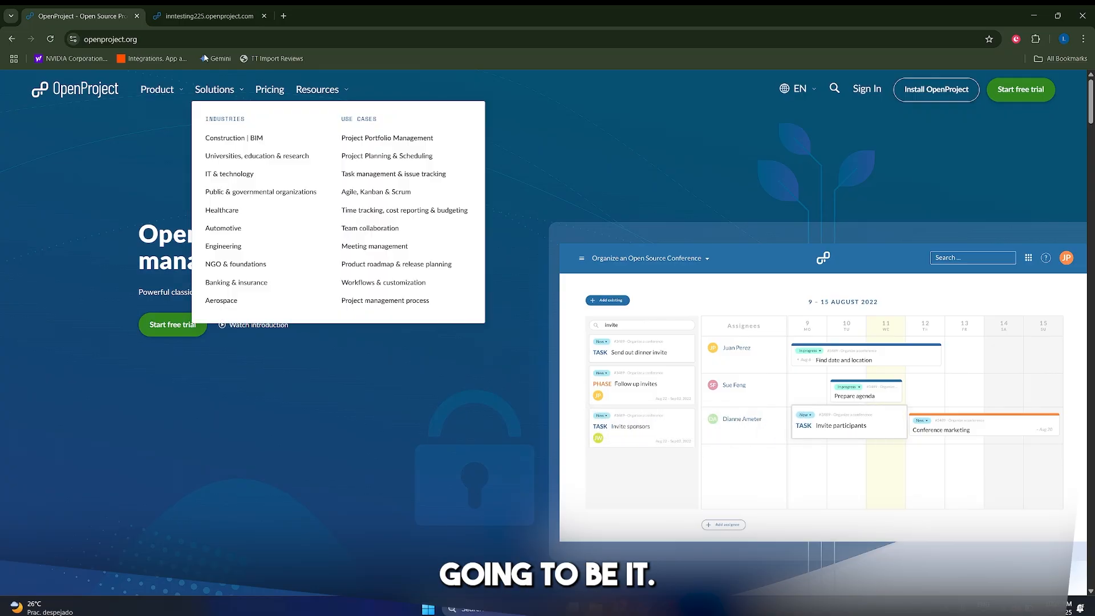
{"action": "left_click", "coordinate": [206, 16]}
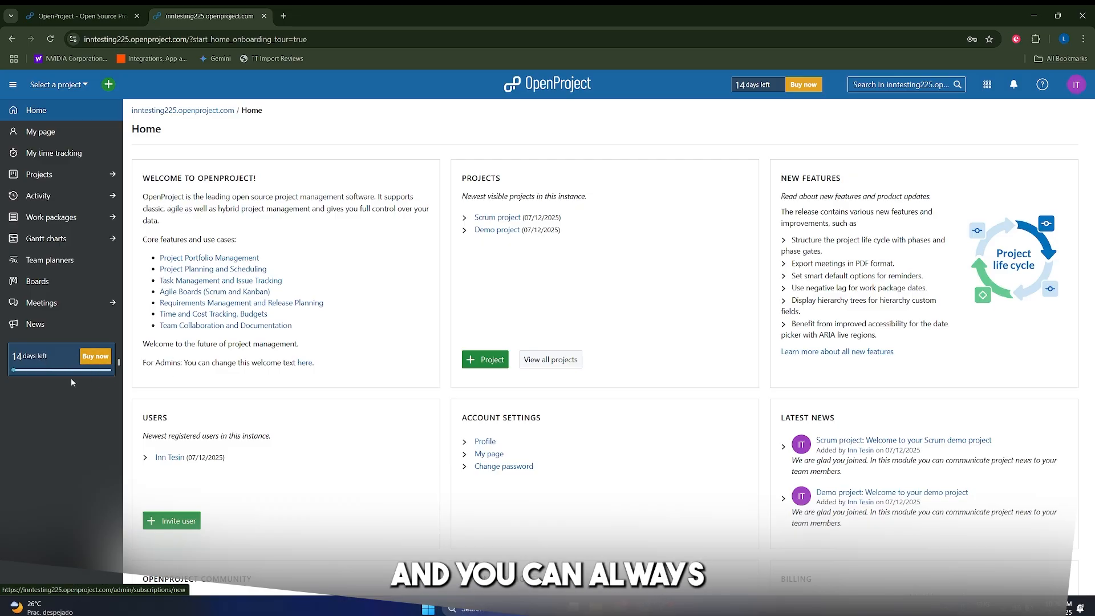
{"action": "left_click", "coordinate": [89, 358]}
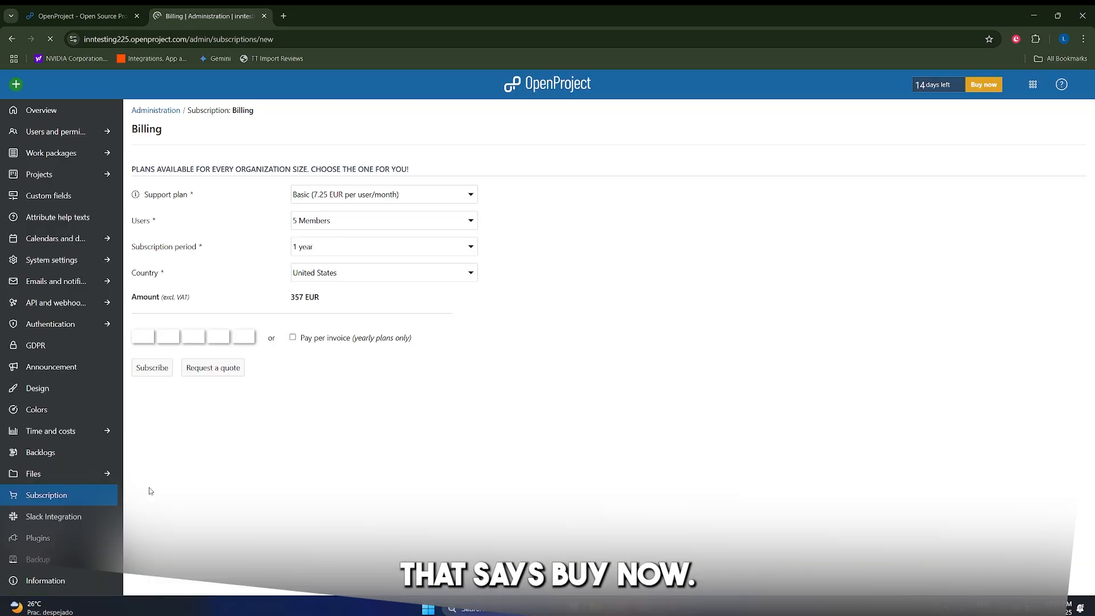
{"action": "left_click", "coordinate": [388, 199]}
{"action": "left_click", "coordinate": [387, 489]}
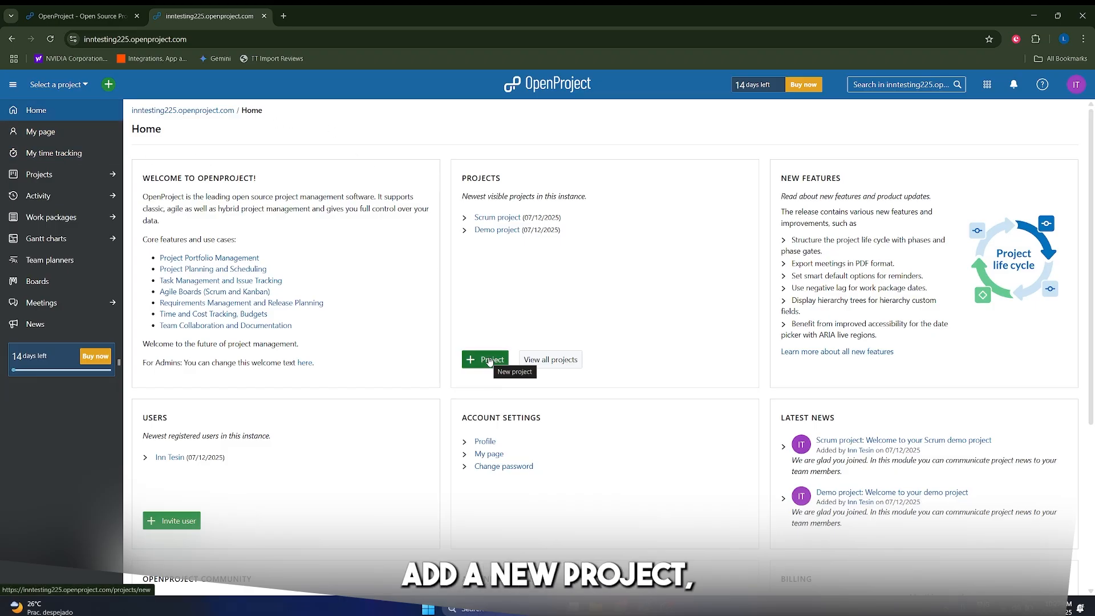
Start a new project named 'City Greening Campaign' with no template and no parent.
{"action": "left_click", "coordinate": [36, 173]}
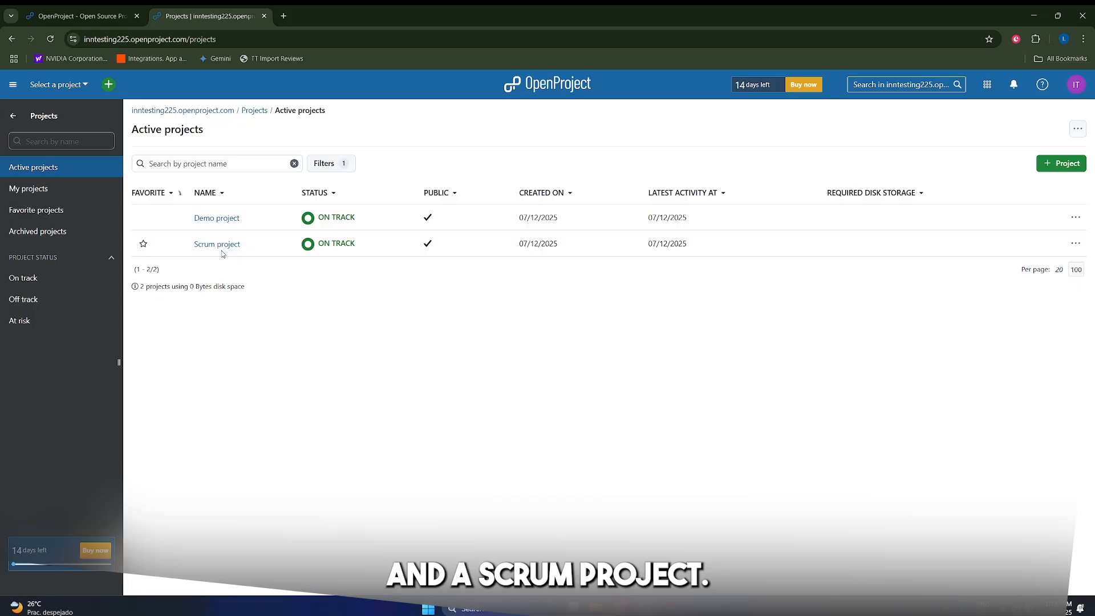
{"action": "left_click", "coordinate": [1063, 164]}
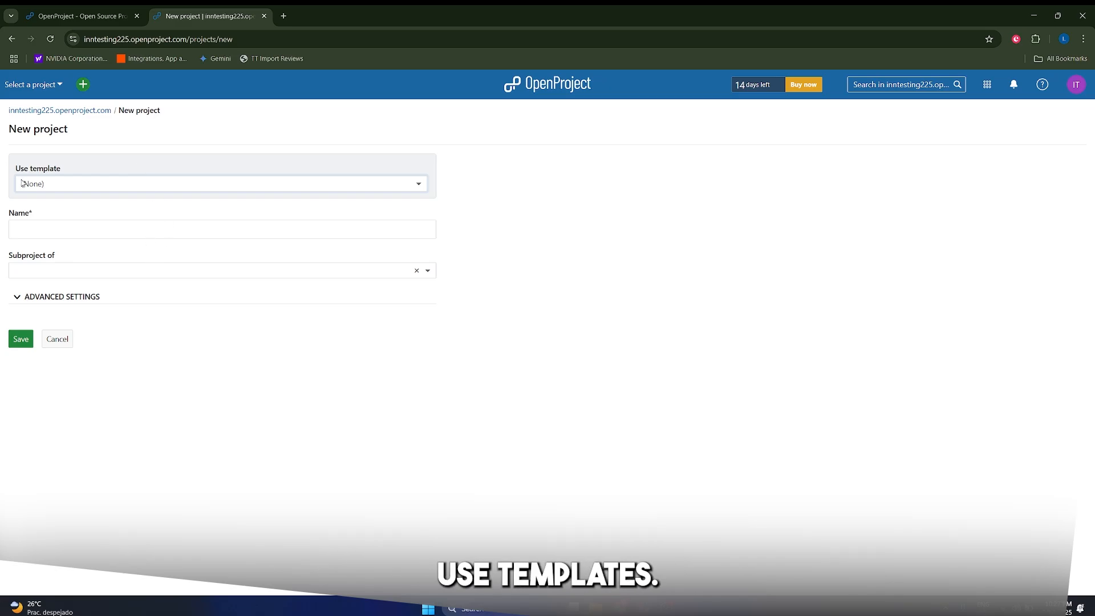
{"action": "left_click", "coordinate": [42, 188]}
{"action": "left_click", "coordinate": [204, 153]}
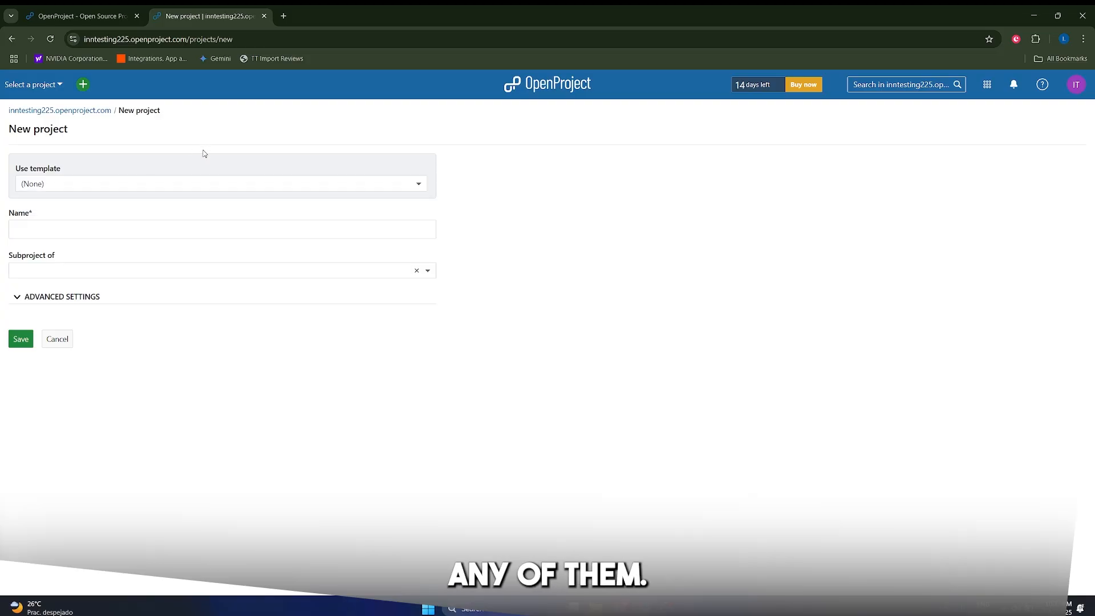
{"action": "left_click", "coordinate": [60, 229]}
{"action": "type", "text": "City Greening Campaign"}
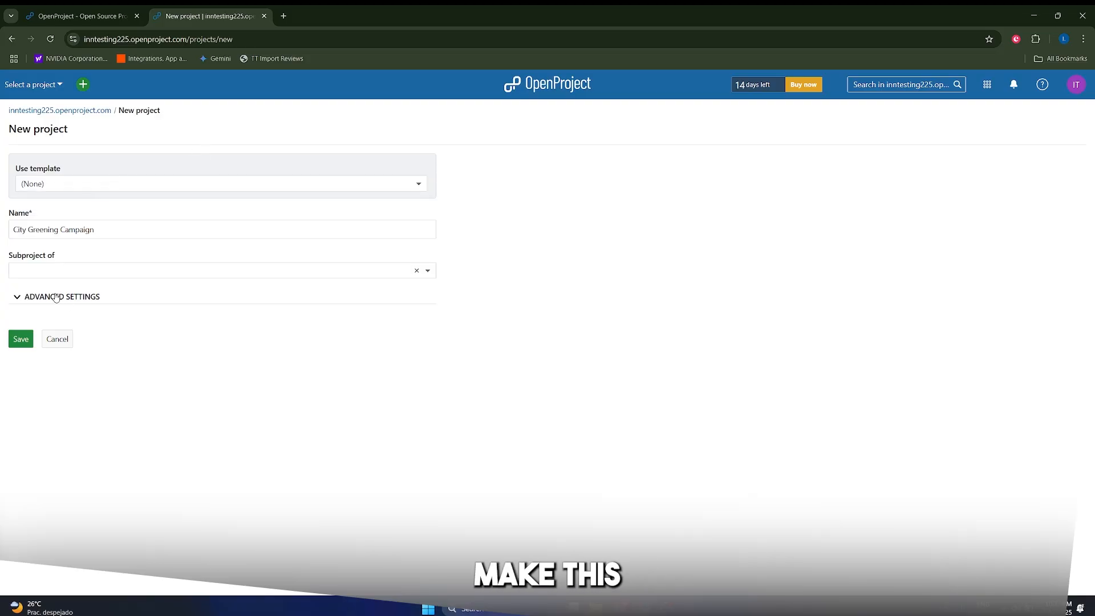
{"action": "left_click", "coordinate": [50, 270]}
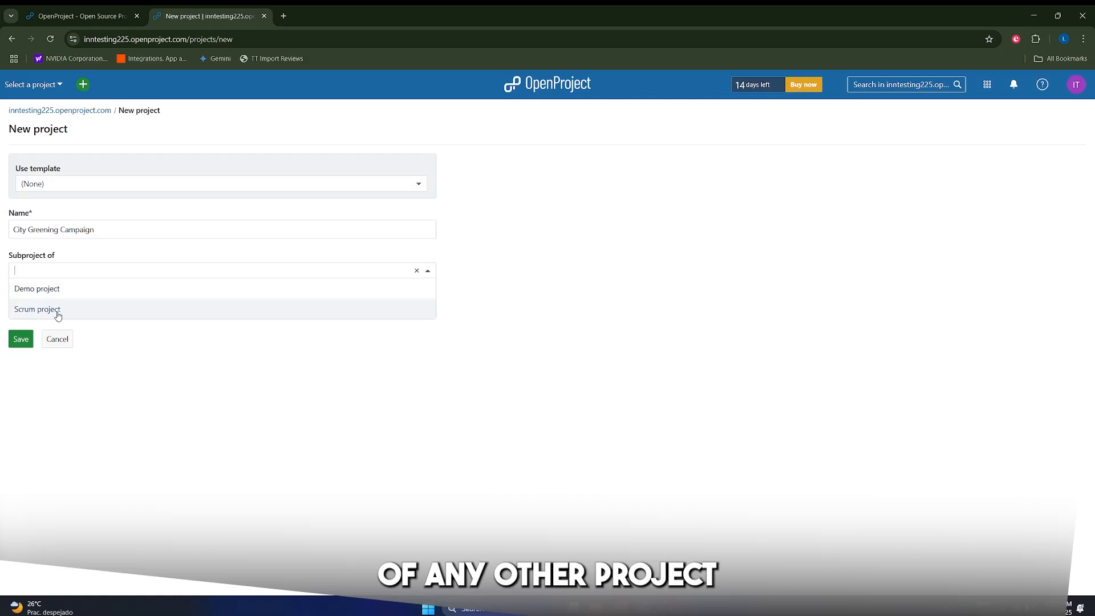
{"action": "left_click", "coordinate": [197, 358]}
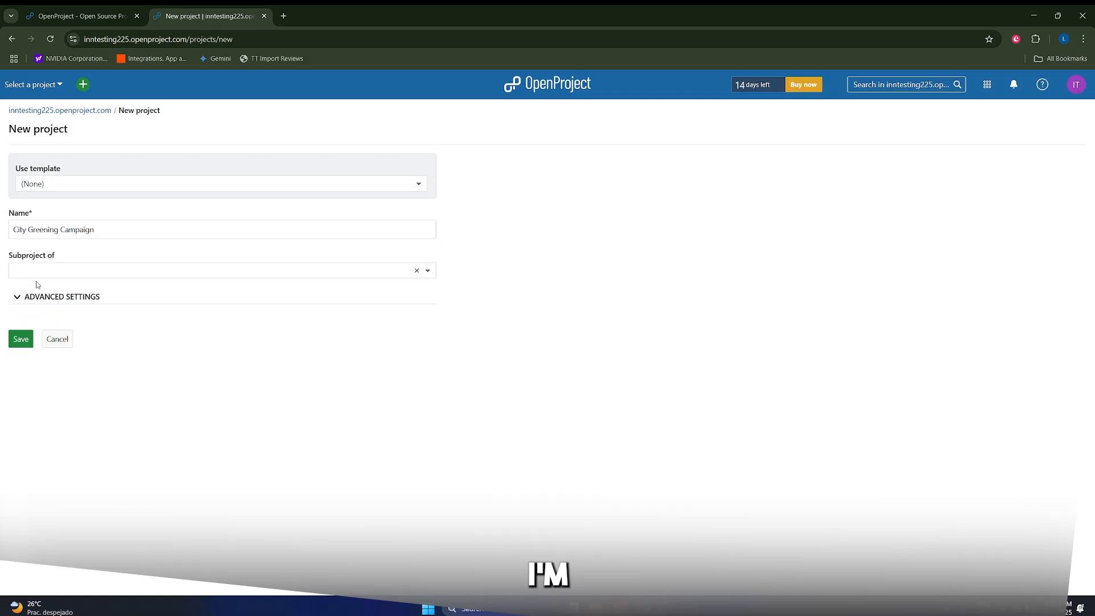
Under Advanced settings, set the project status to NOT STARTED.
{"action": "left_click", "coordinate": [18, 297]}
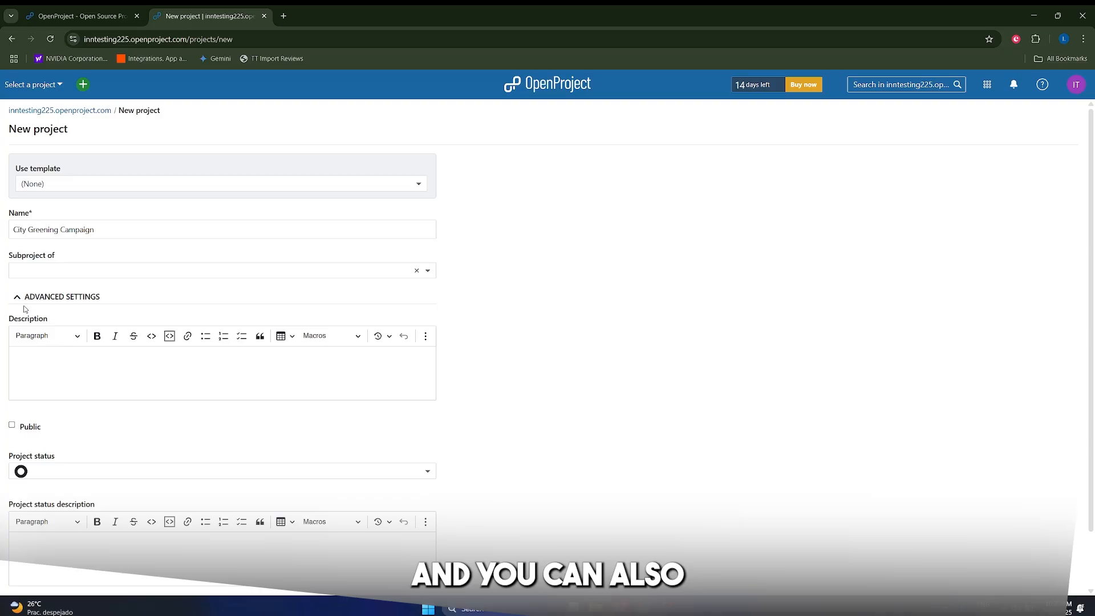
{"action": "scroll", "coordinate": [176, 346], "scroll_direction": "down", "scroll_amount": 1}
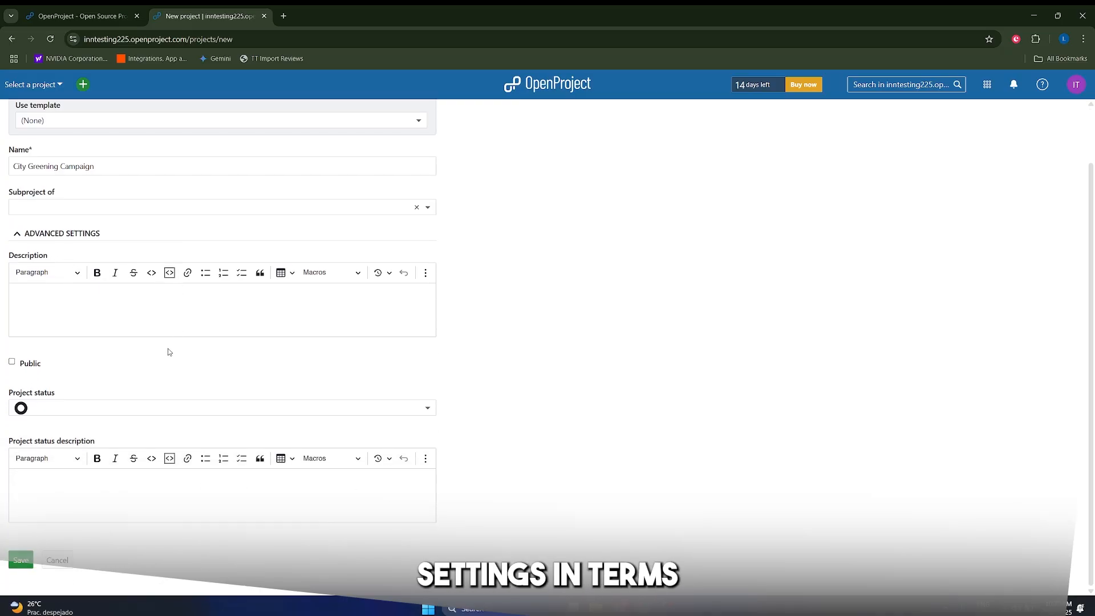
{"action": "left_click", "coordinate": [100, 409]}
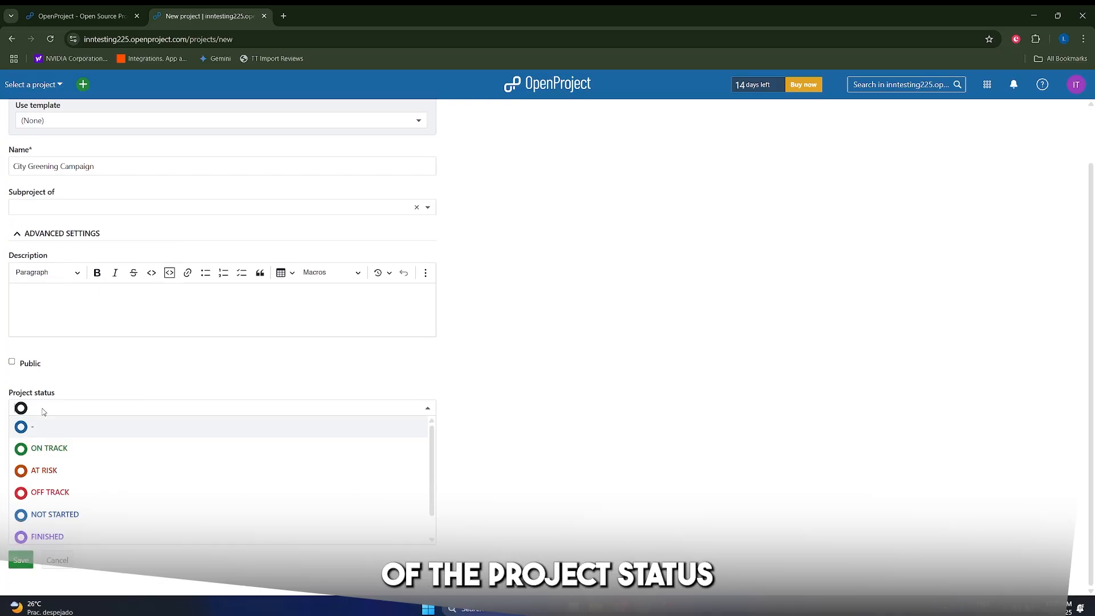
{"action": "left_click", "coordinate": [164, 384]}
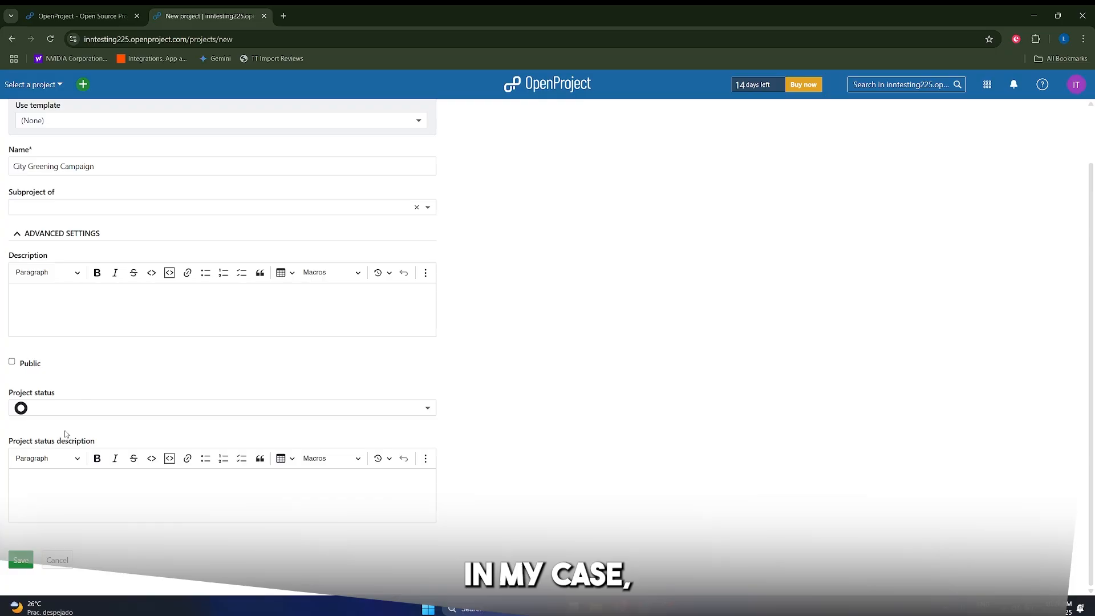
{"action": "left_click", "coordinate": [67, 408]}
{"action": "left_click", "coordinate": [76, 353]}
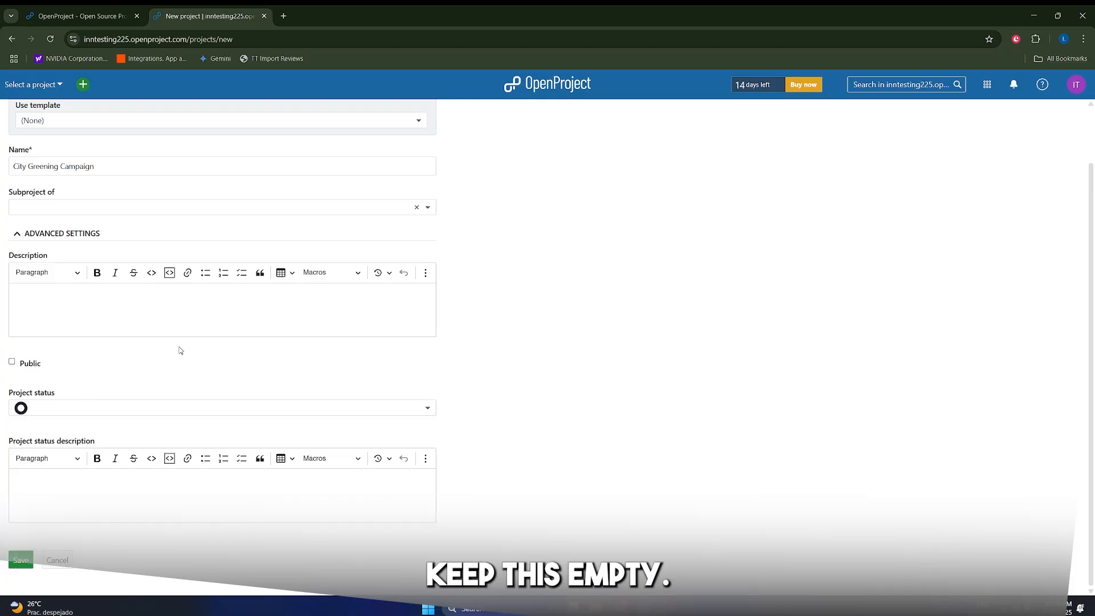
{"action": "left_click", "coordinate": [152, 409]}
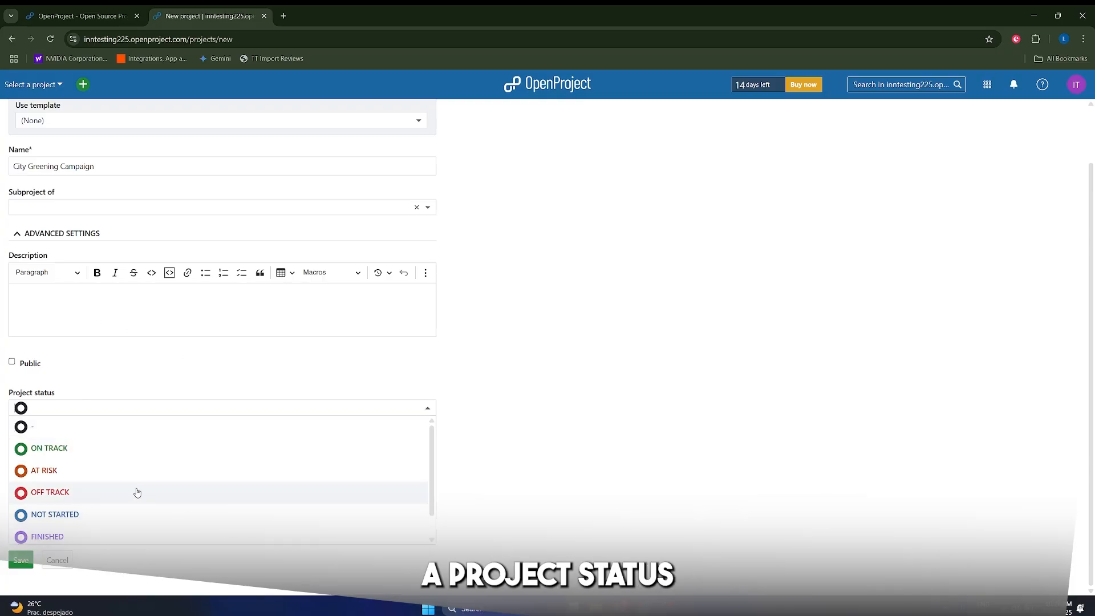
{"action": "scroll", "coordinate": [114, 472], "scroll_direction": "down", "scroll_amount": 1}
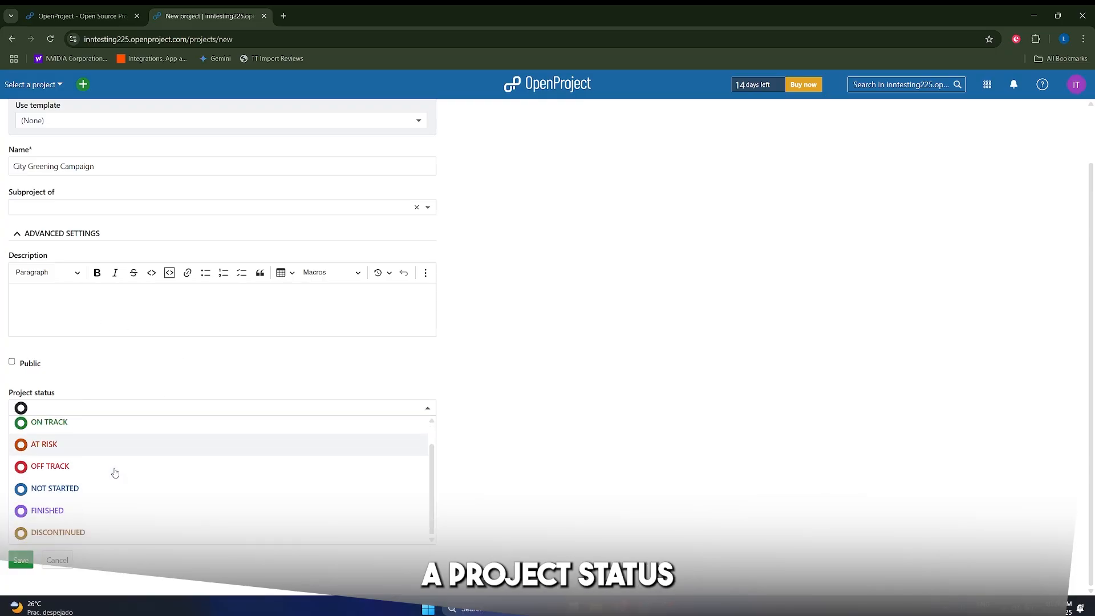
{"action": "scroll", "coordinate": [80, 520], "scroll_direction": "up", "scroll_amount": 1}
{"action": "left_click", "coordinate": [81, 520]}
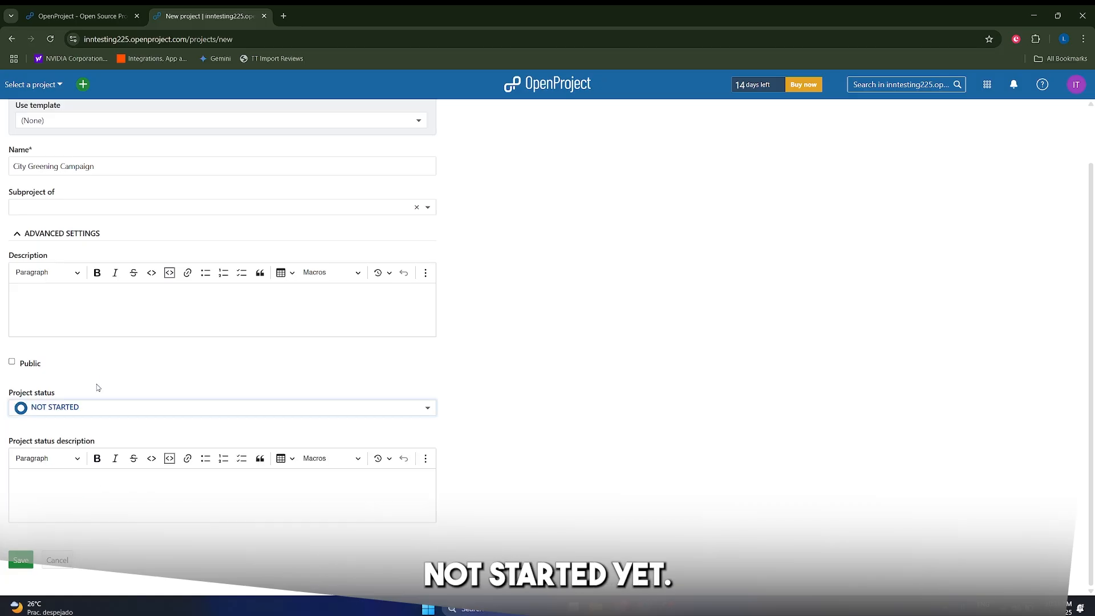
Save the City Greening Campaign project and confirm the Project description widget on its Overview.
{"action": "left_click", "coordinate": [21, 559]}
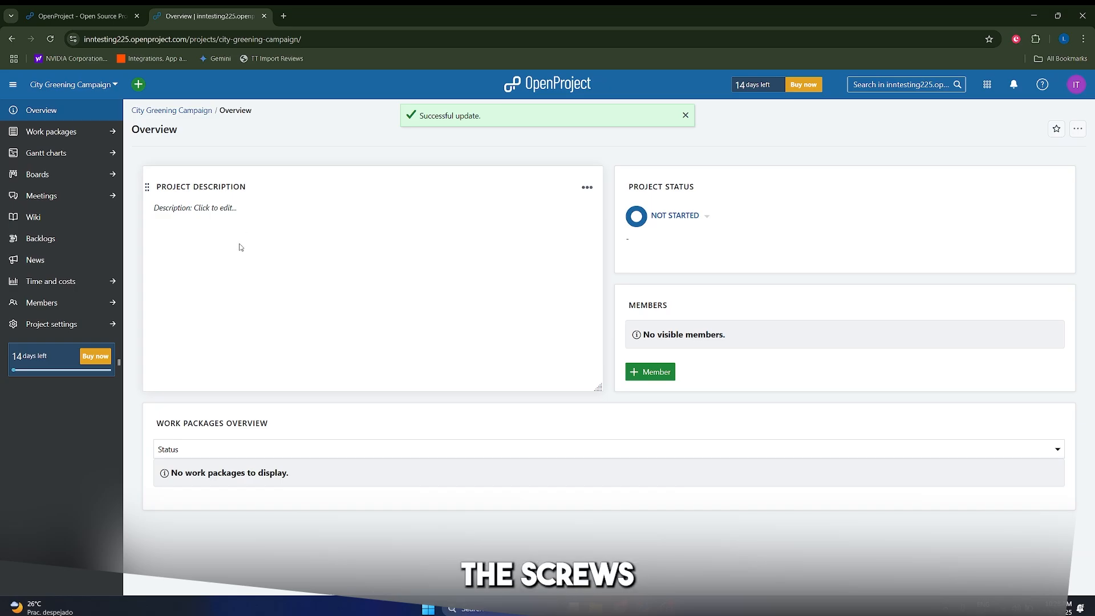
{"action": "left_click", "coordinate": [197, 209]}
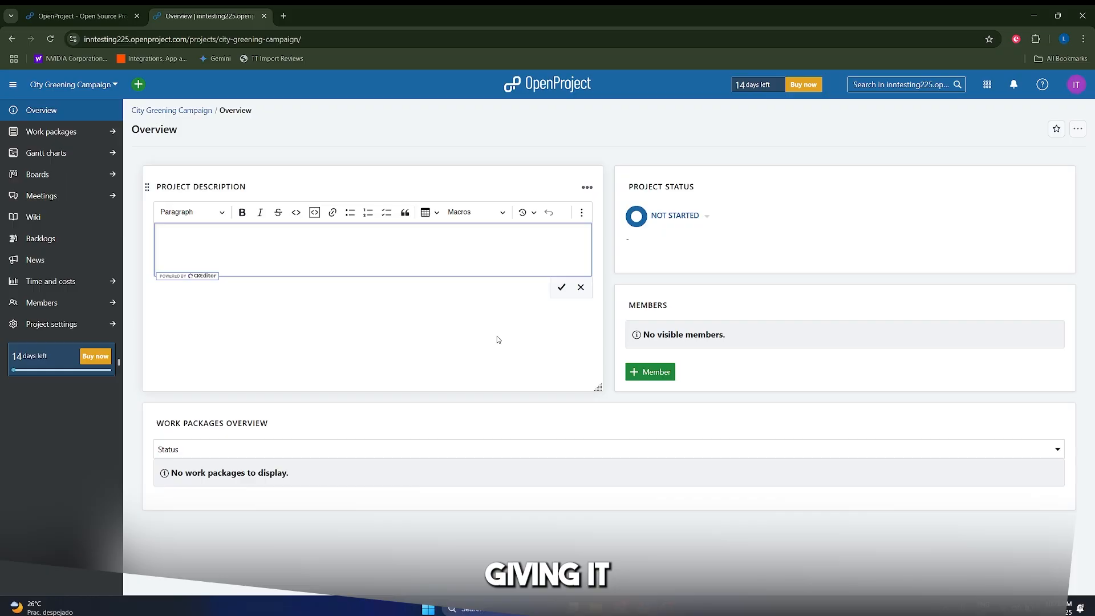
{"action": "left_click", "coordinate": [560, 289]}
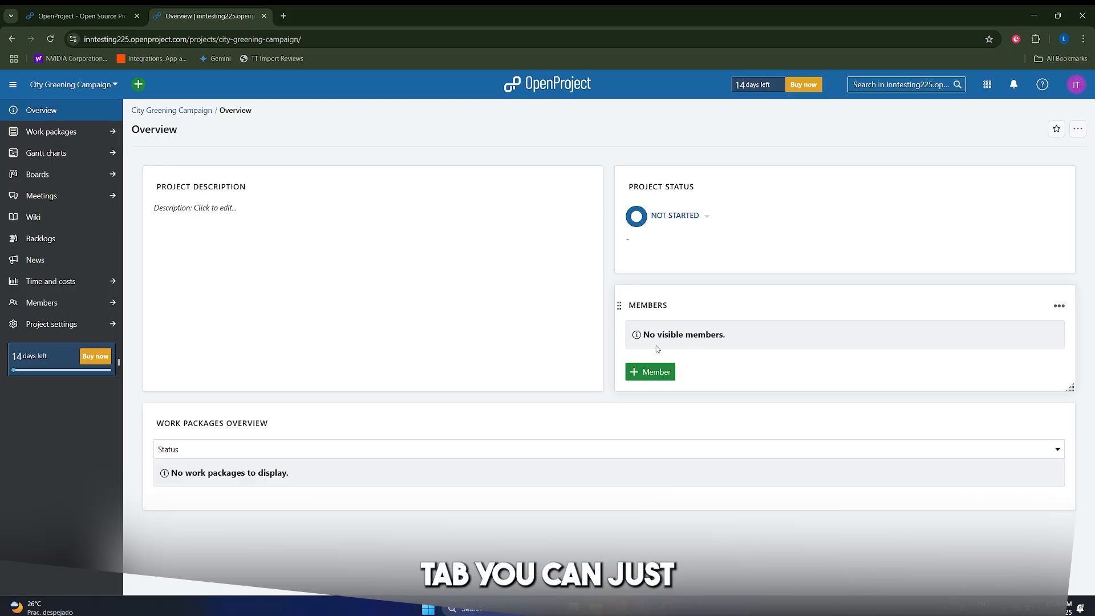
Open the add-member form, try entering an invitee's e-mail, and view the Assign role options.
{"action": "left_click", "coordinate": [652, 373]}
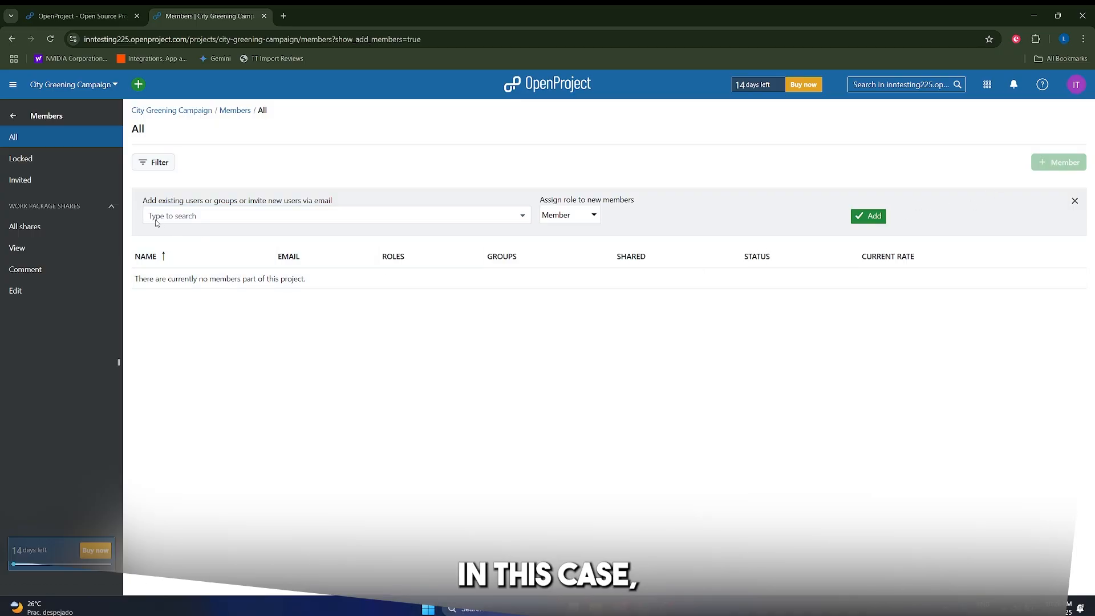
{"action": "left_click", "coordinate": [189, 217]}
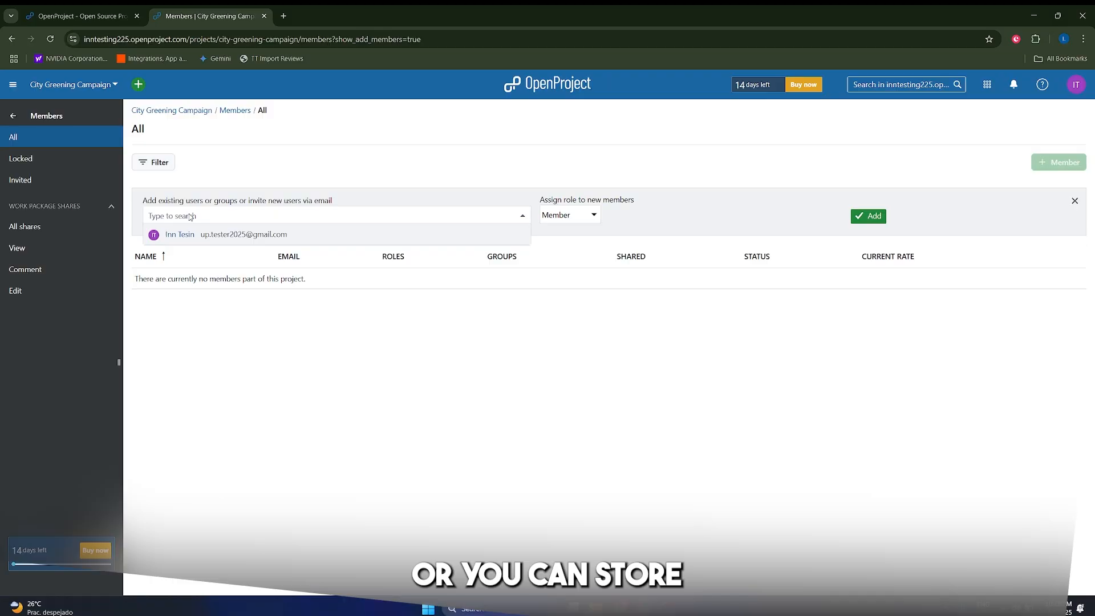
{"action": "left_click", "coordinate": [265, 442]}
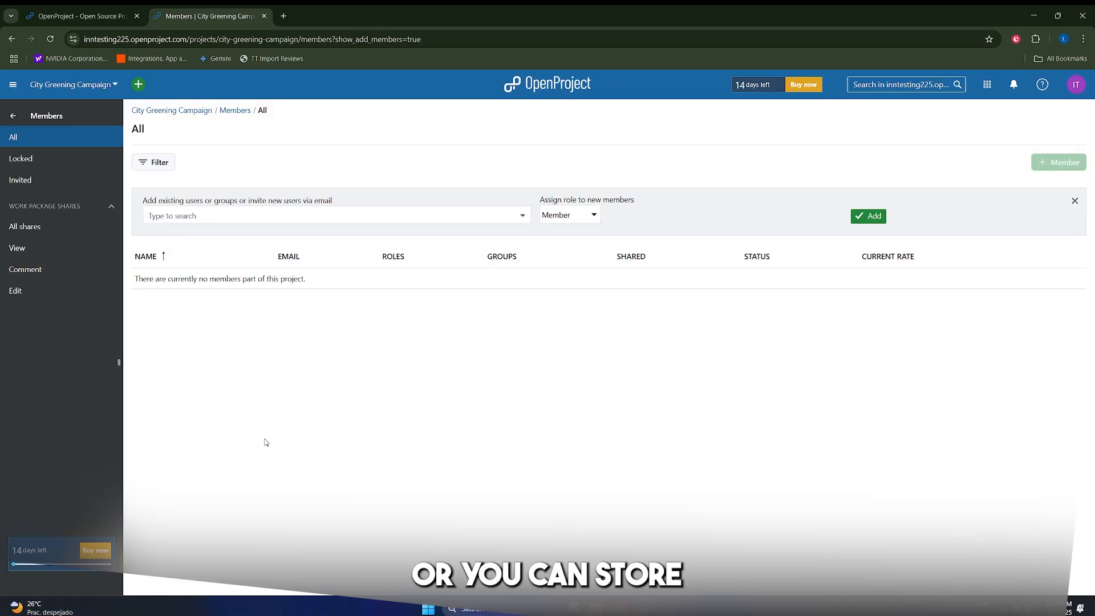
{"action": "left_click", "coordinate": [222, 220]}
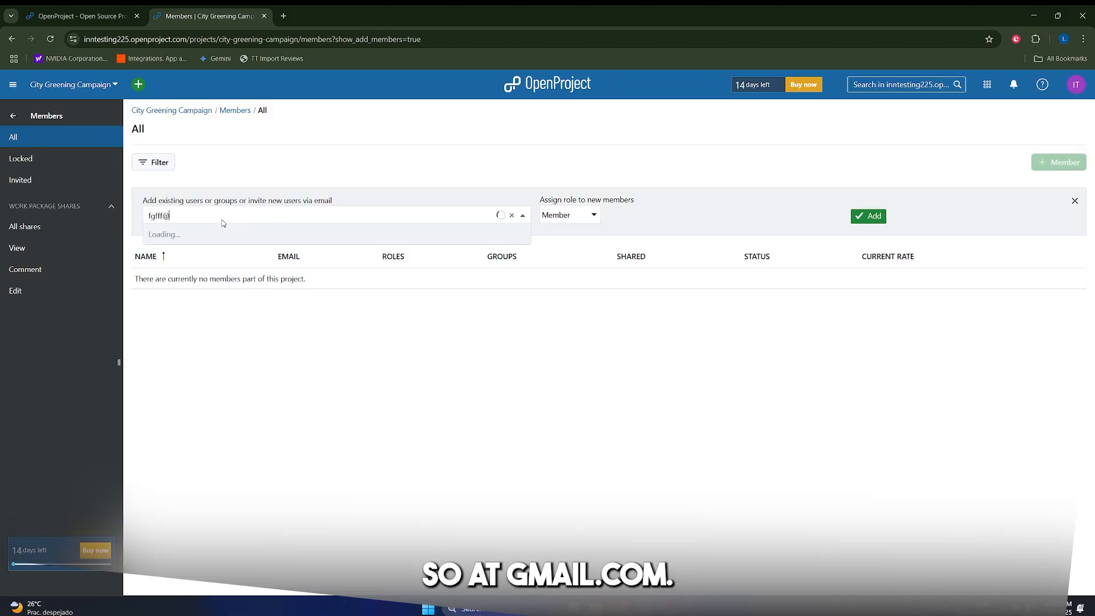
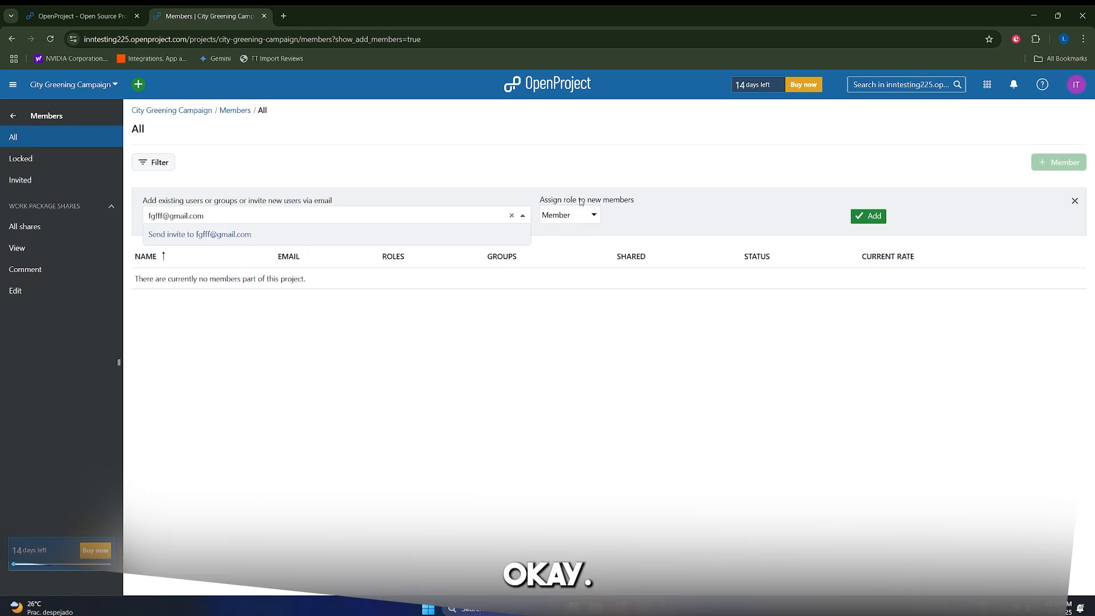
{"action": "left_click", "coordinate": [580, 197]}
{"action": "left_click", "coordinate": [573, 216]}
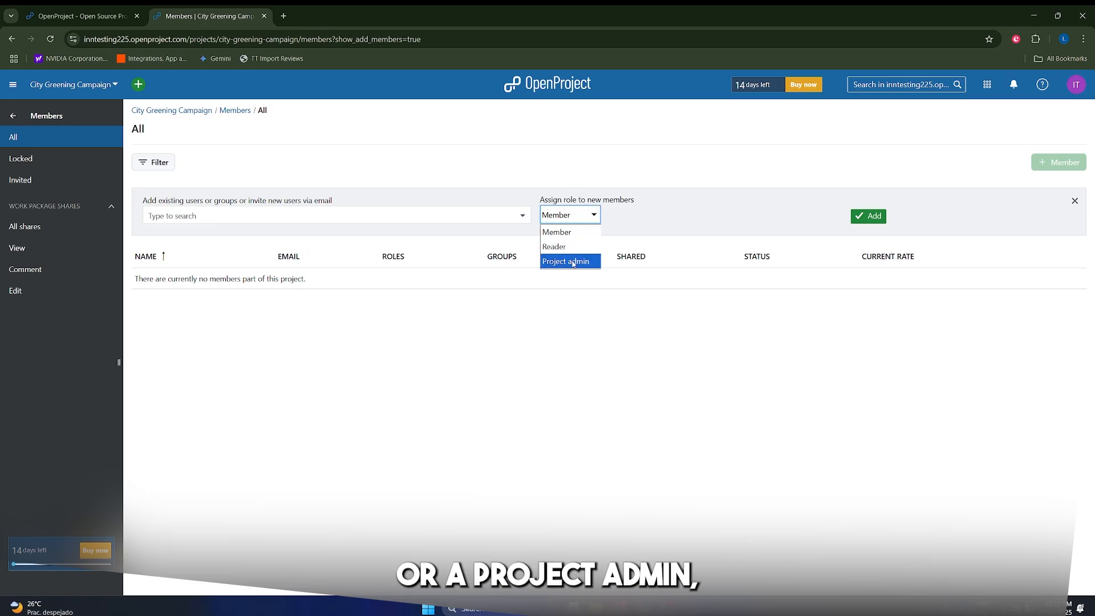
Keep the Member role, then create task 'Phase 1: Planning and Strategy' as the Gantt chart's first work package.
{"action": "left_click", "coordinate": [743, 410]}
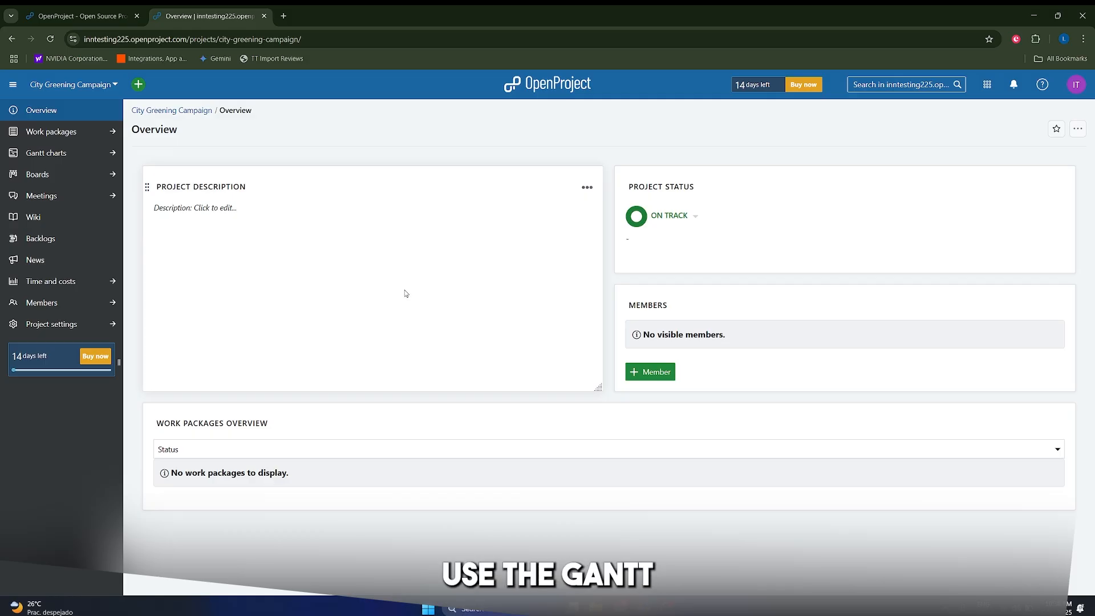
{"action": "left_click", "coordinate": [46, 152]}
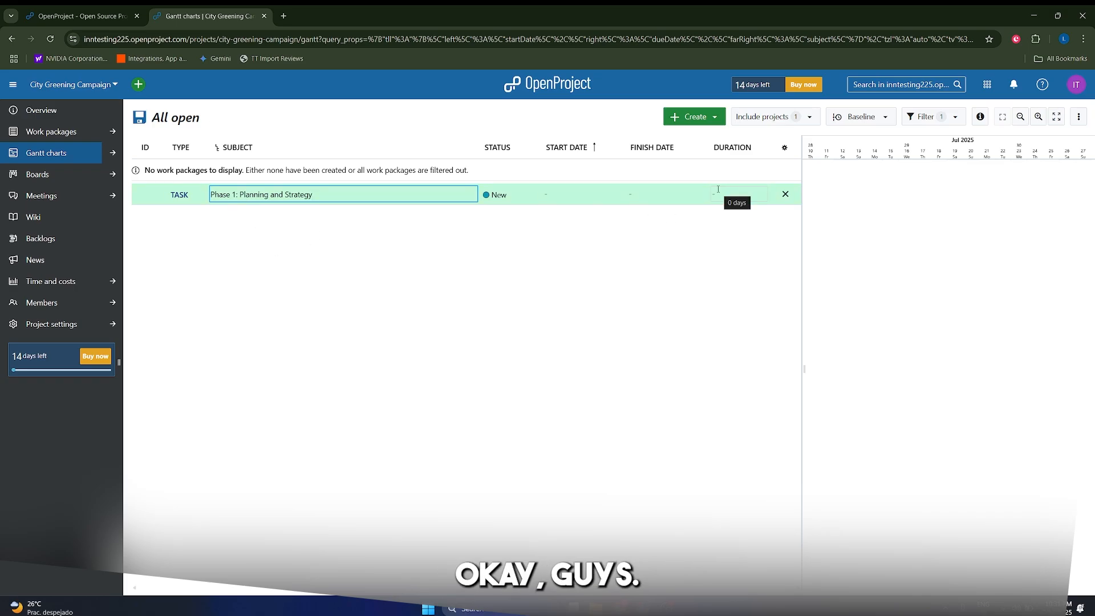
{"action": "key", "text": "Return"}
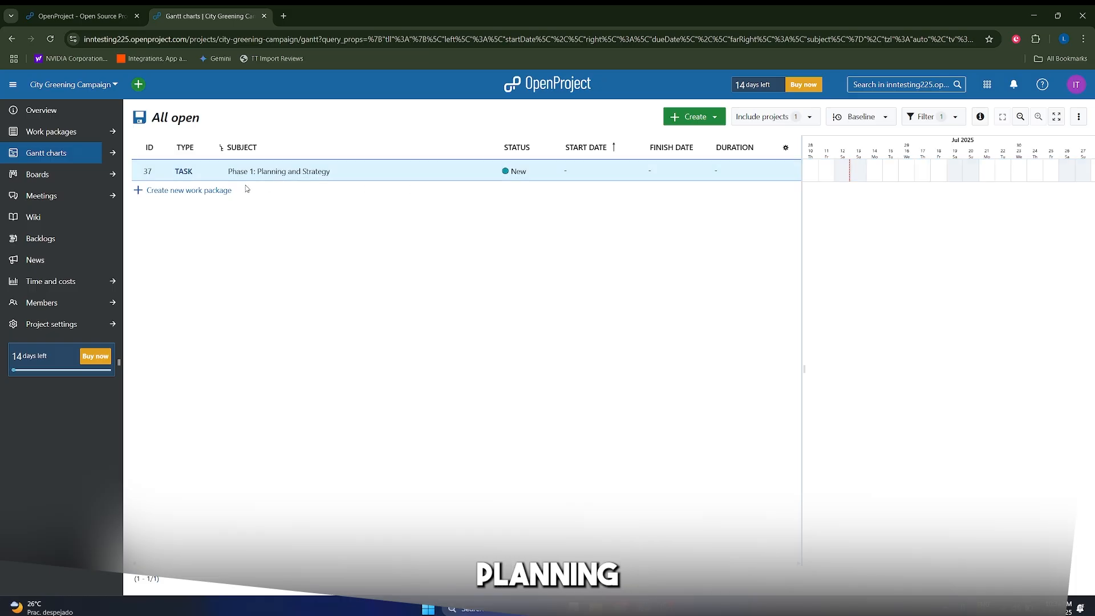
Create child task 'Define Target Audience' under Phase 1 with priority High.
{"action": "left_click", "coordinate": [795, 171]}
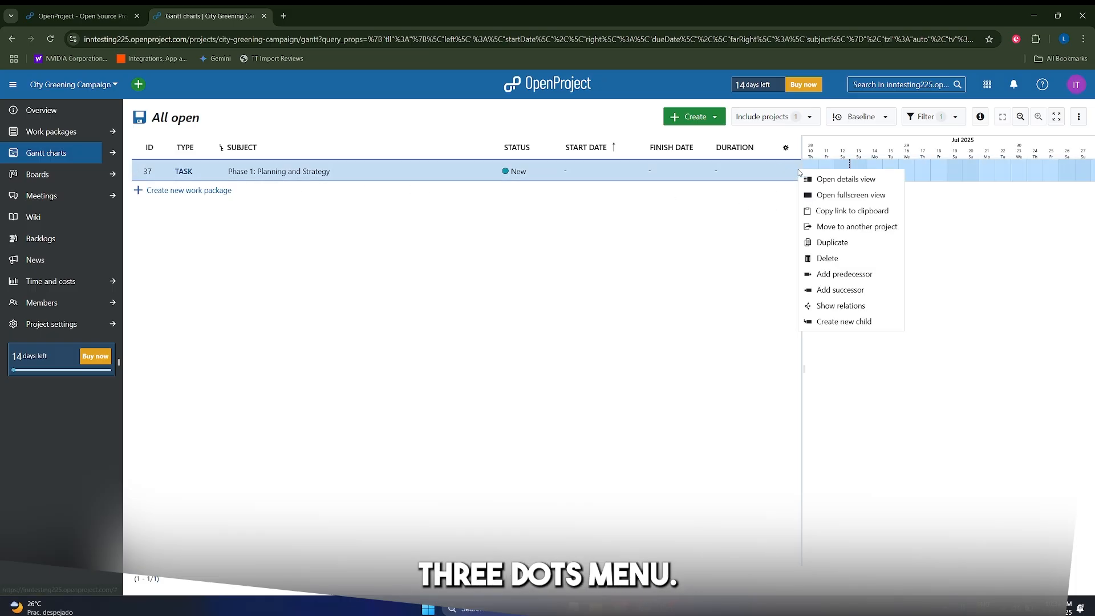
{"action": "left_click", "coordinate": [840, 324]}
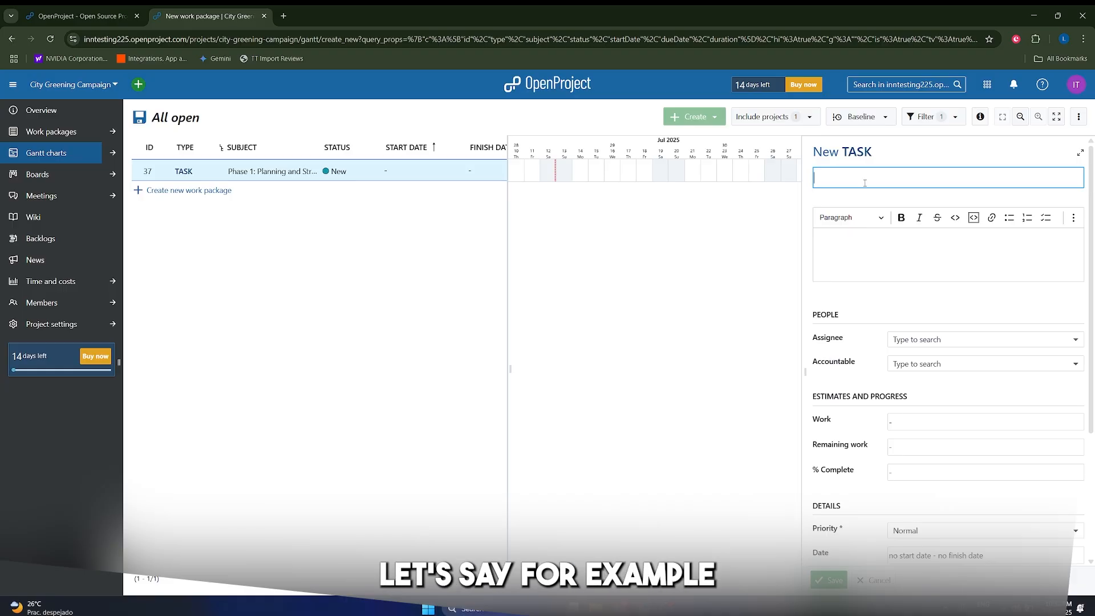
{"action": "type", "text": "Define"}
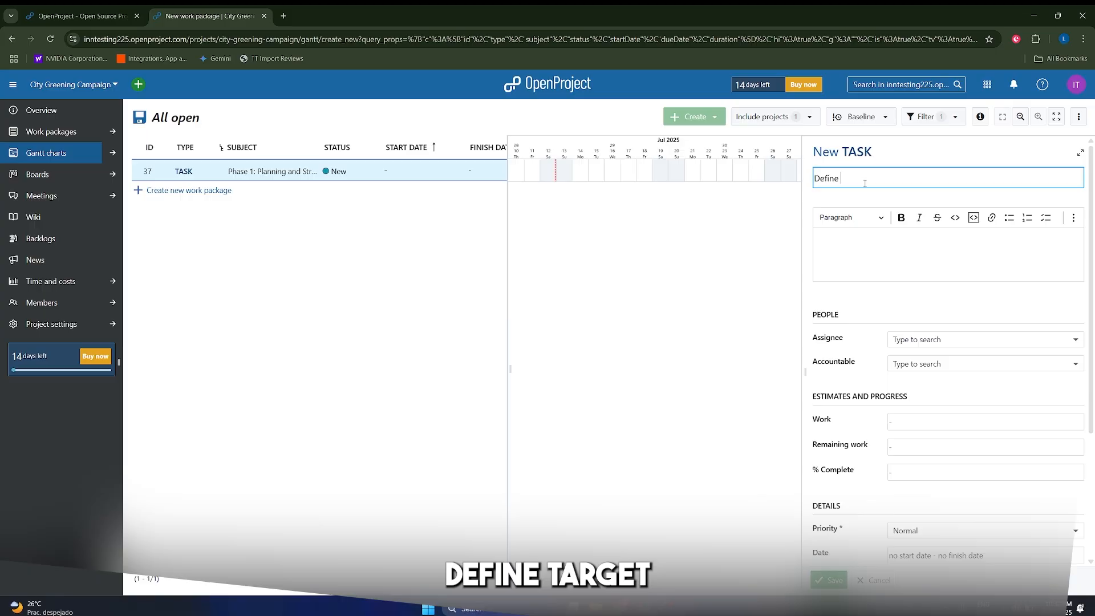
{"action": "type", "text": " Target Aud"}
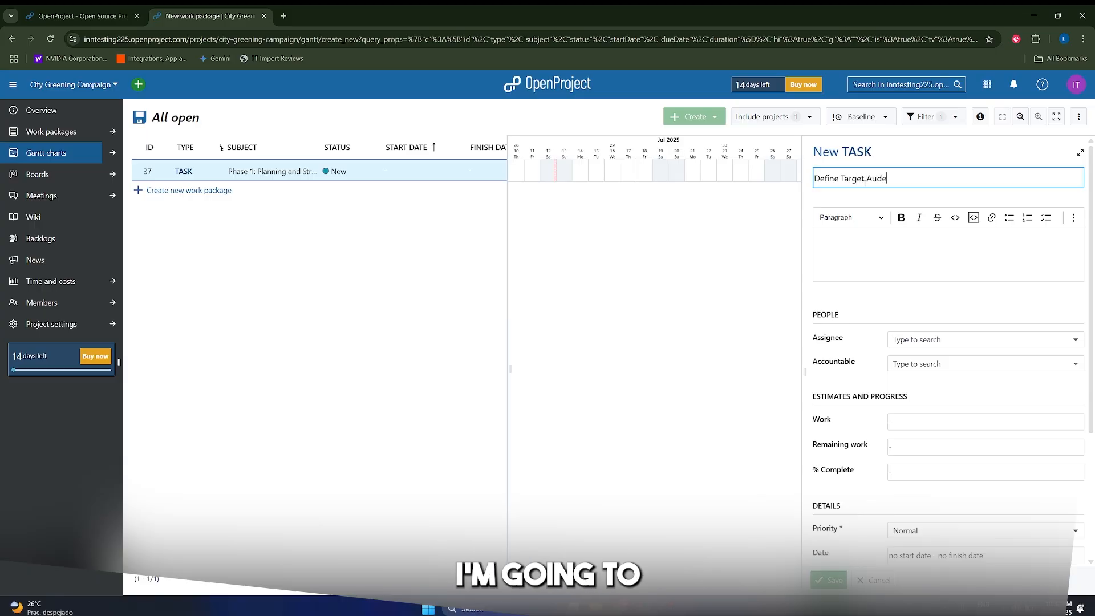
{"action": "type", "text": "ience"}
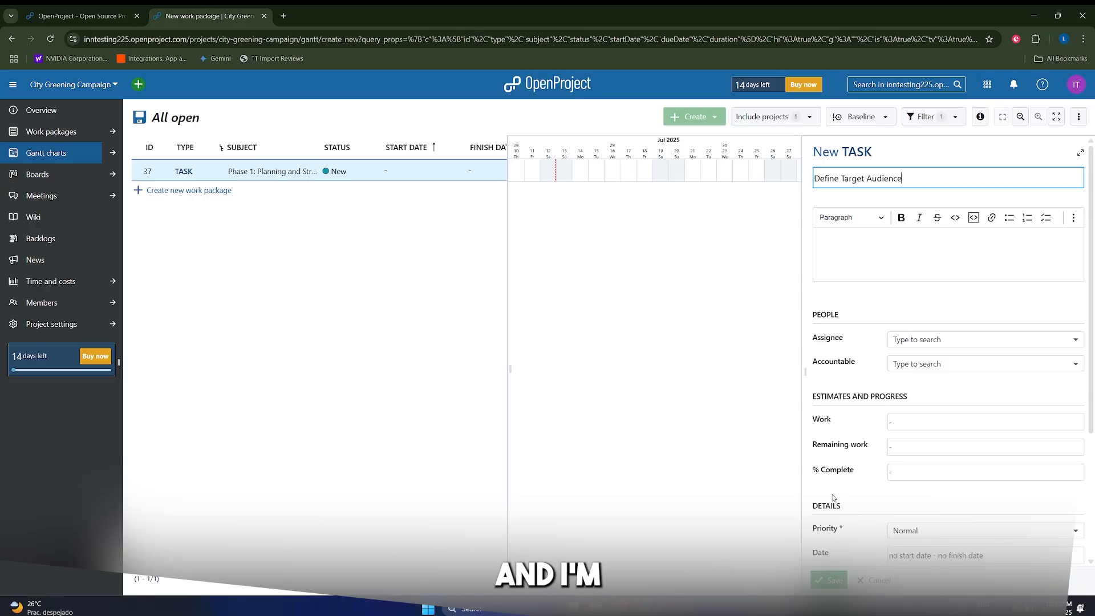
{"action": "scroll", "coordinate": [844, 513], "scroll_direction": "down", "scroll_amount": 3}
{"action": "left_click", "coordinate": [909, 381]}
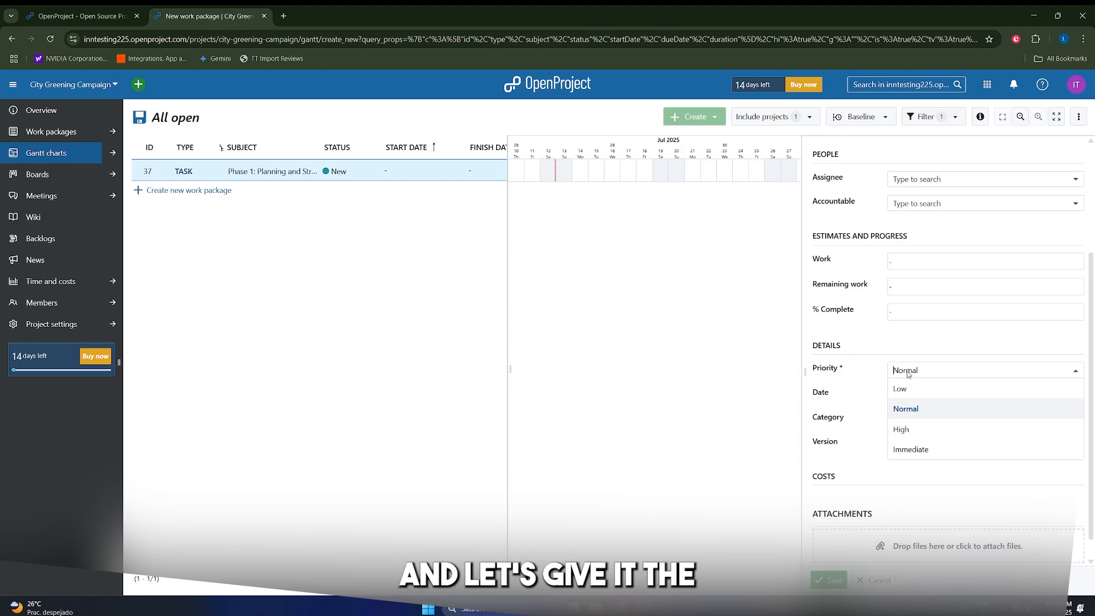
{"action": "left_click", "coordinate": [918, 432]}
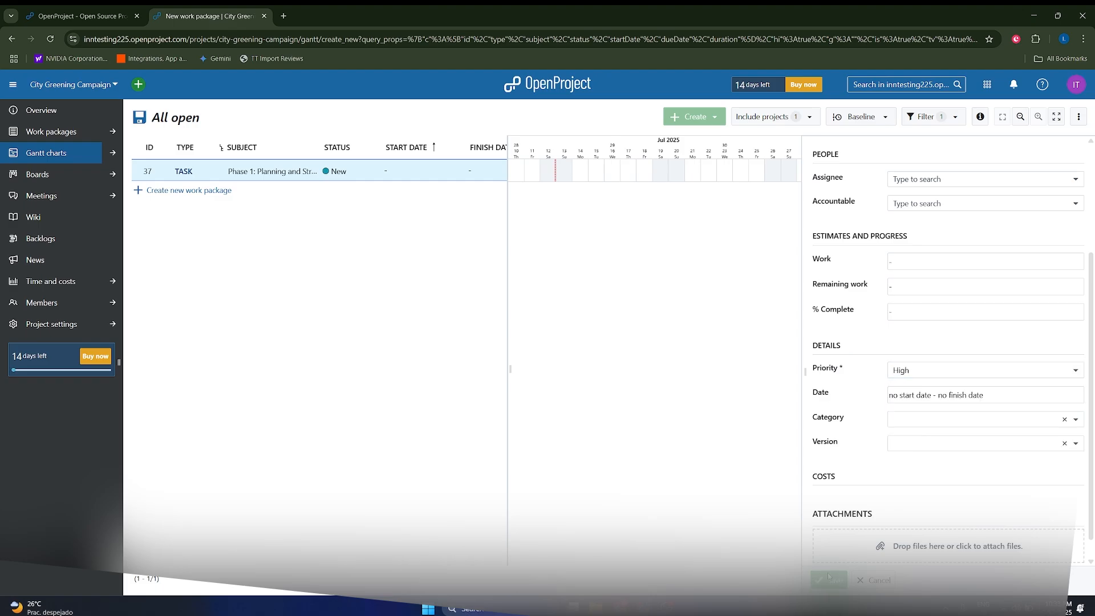
{"action": "left_click", "coordinate": [830, 580]}
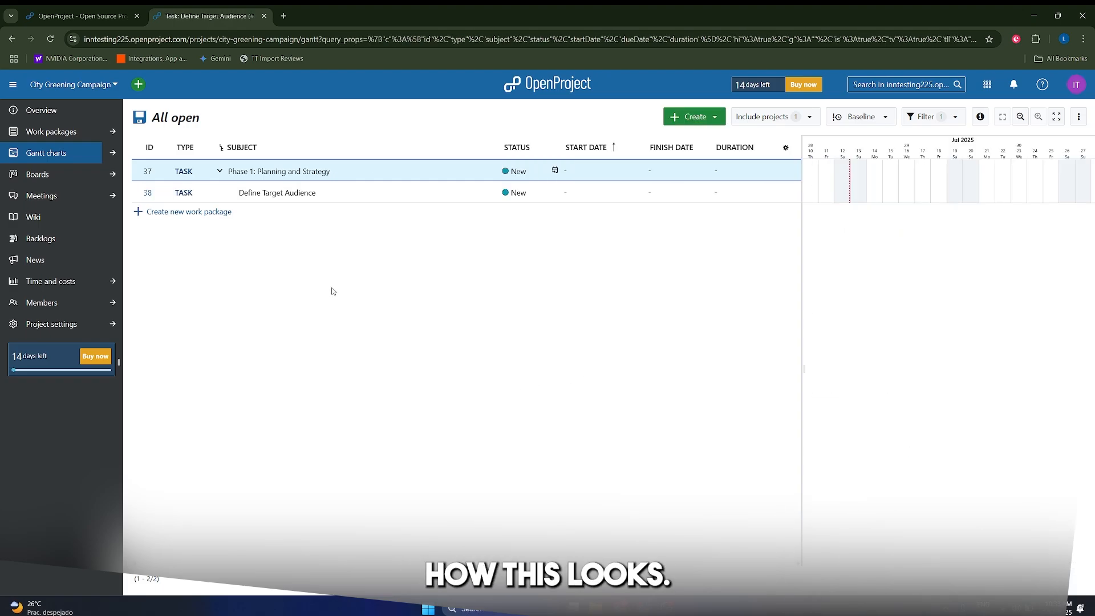
Create child task 'Develop Key Messaging' under Phase 1 with priority Low.
{"action": "left_click", "coordinate": [219, 171]}
{"action": "left_click", "coordinate": [219, 172]}
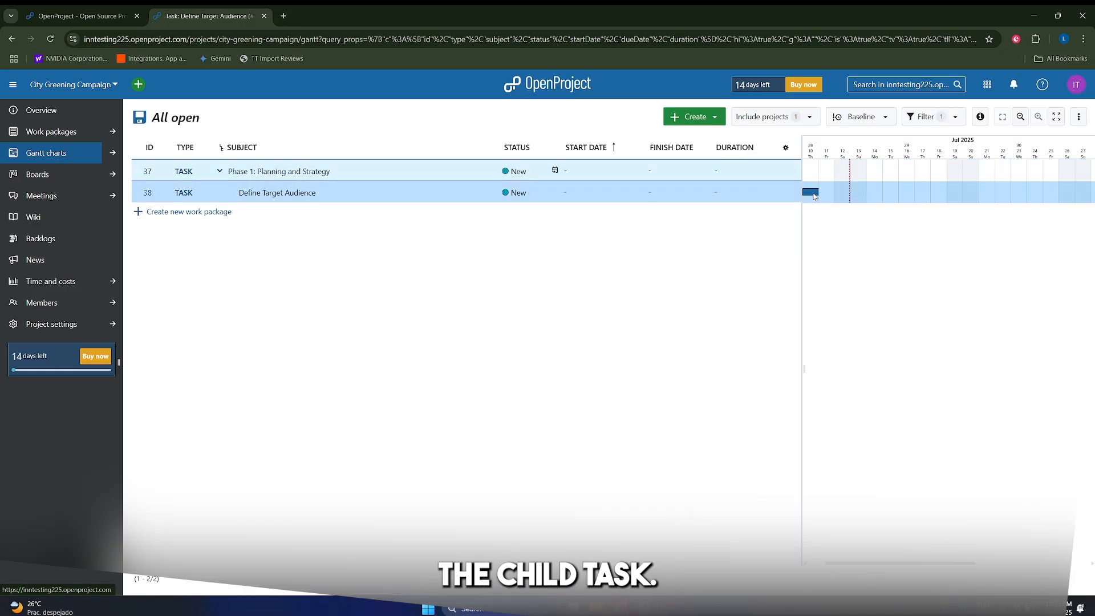
{"action": "left_click", "coordinate": [794, 171]}
{"action": "left_click", "coordinate": [816, 326]}
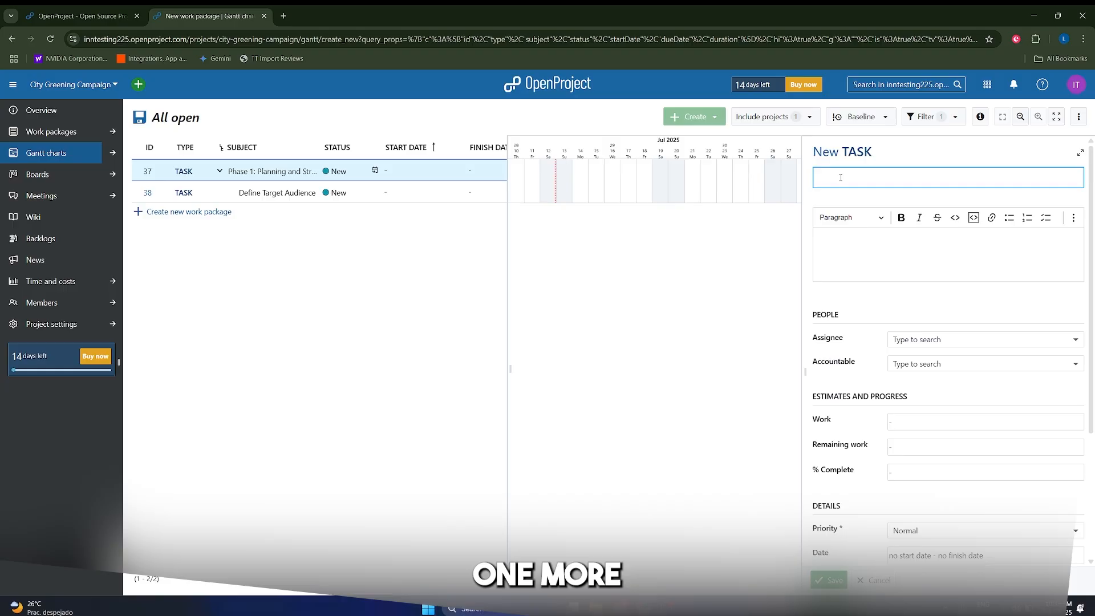
{"action": "type", "text": "Develo"}
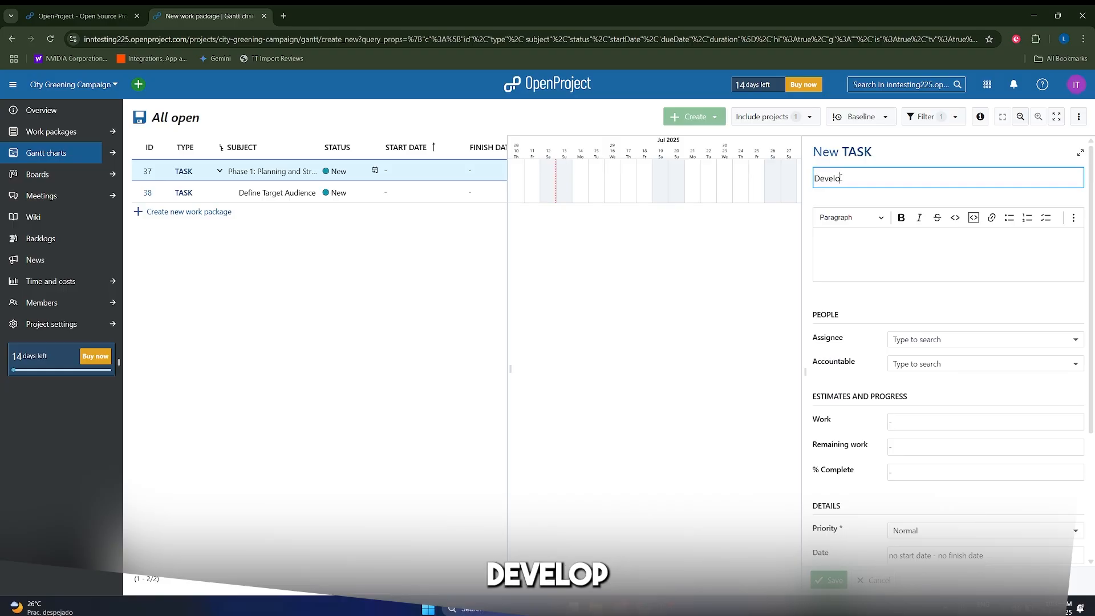
{"action": "type", "text": "p Key Messa"}
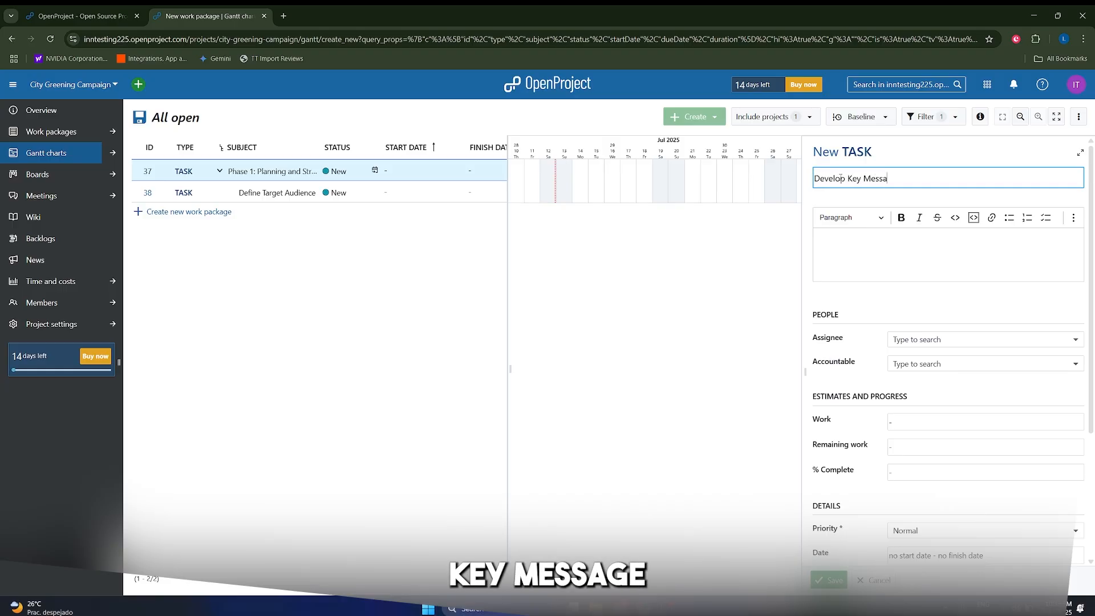
{"action": "type", "text": "ging"}
{"action": "scroll", "coordinate": [913, 342], "scroll_direction": "down", "scroll_amount": 3}
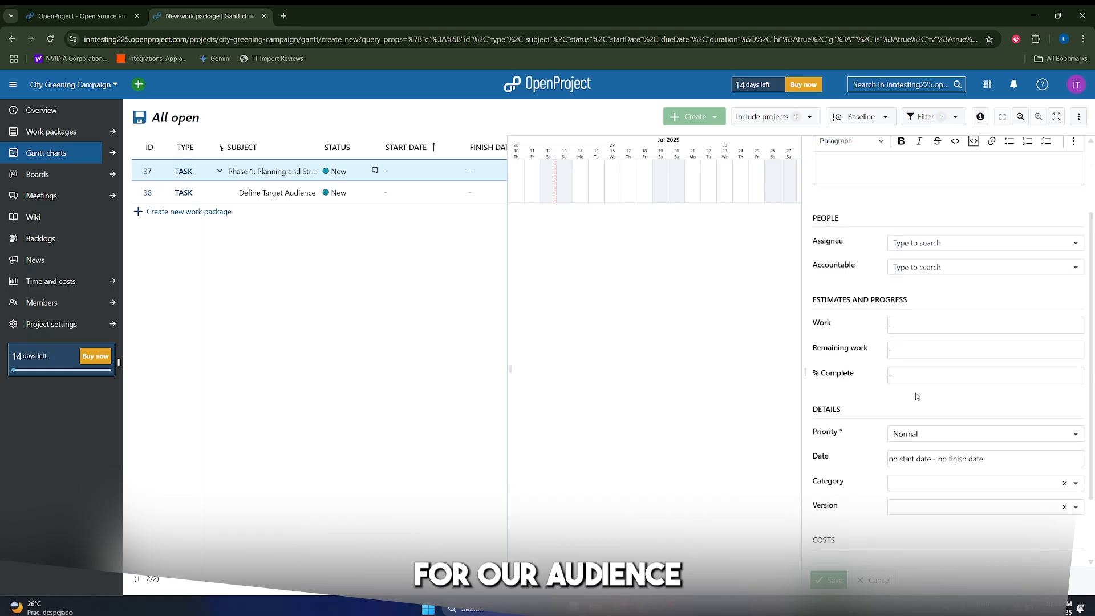
{"action": "left_click", "coordinate": [913, 424]}
{"action": "left_click", "coordinate": [912, 440]}
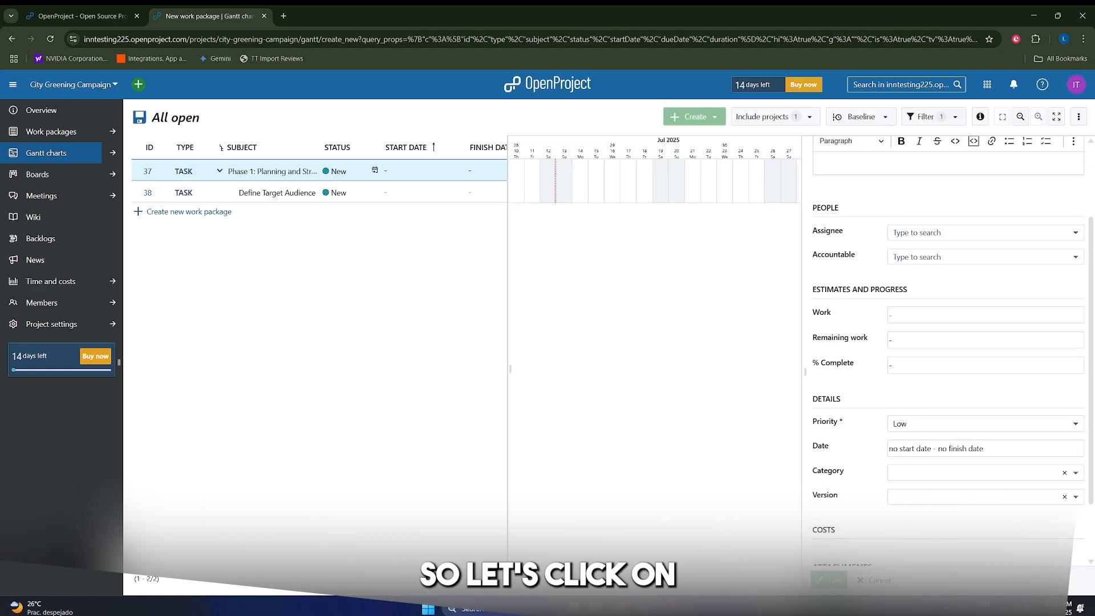
{"action": "left_click", "coordinate": [832, 580]}
{"action": "left_click", "coordinate": [1077, 147]}
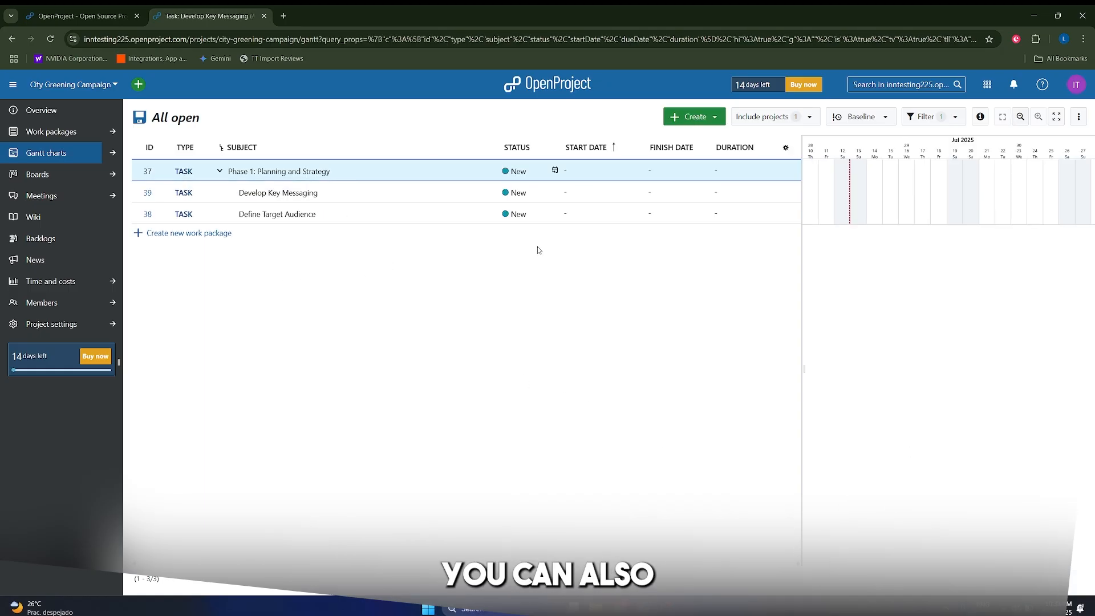
View the Phase 1 task's dates dialog and close it without changes.
{"action": "left_click", "coordinate": [577, 171]}
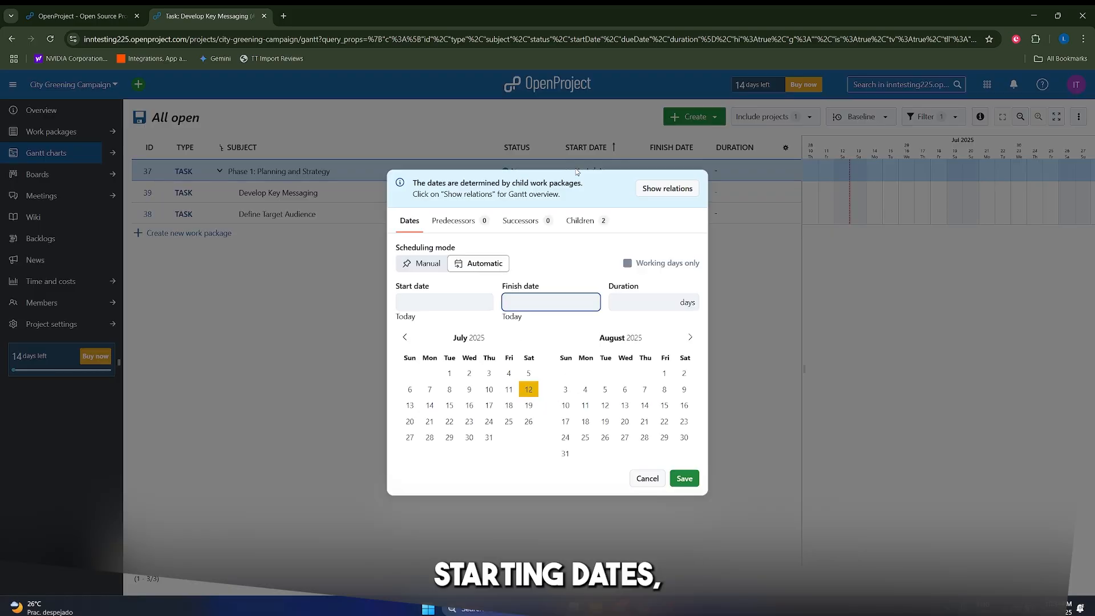
{"action": "left_click", "coordinate": [345, 328]}
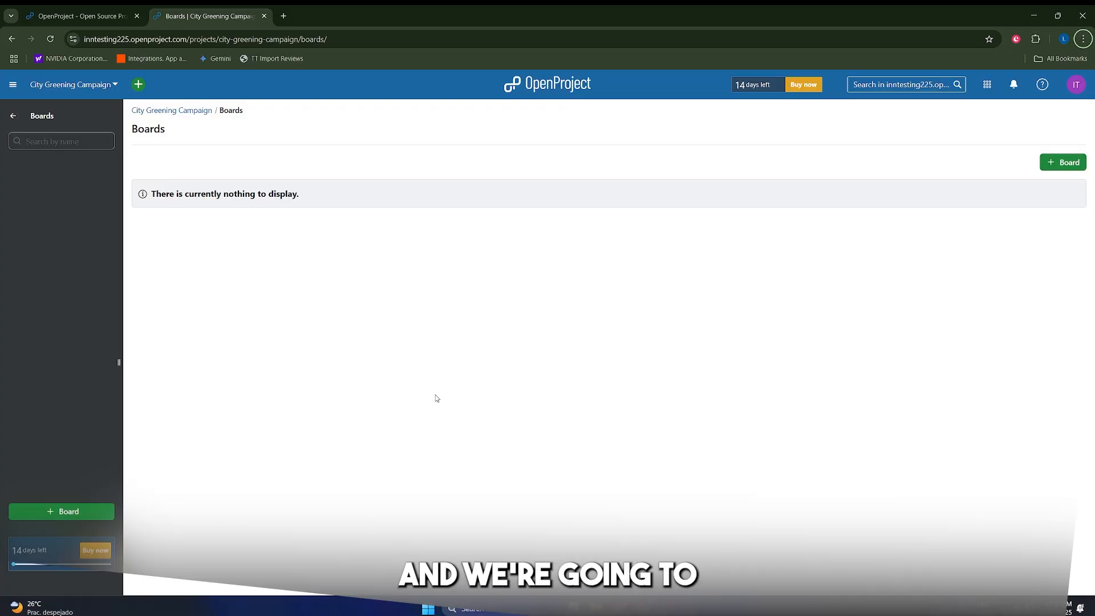
Create a new board titled 'Social Media Content', keeping the Basic board type.
{"action": "left_click", "coordinate": [1045, 165]}
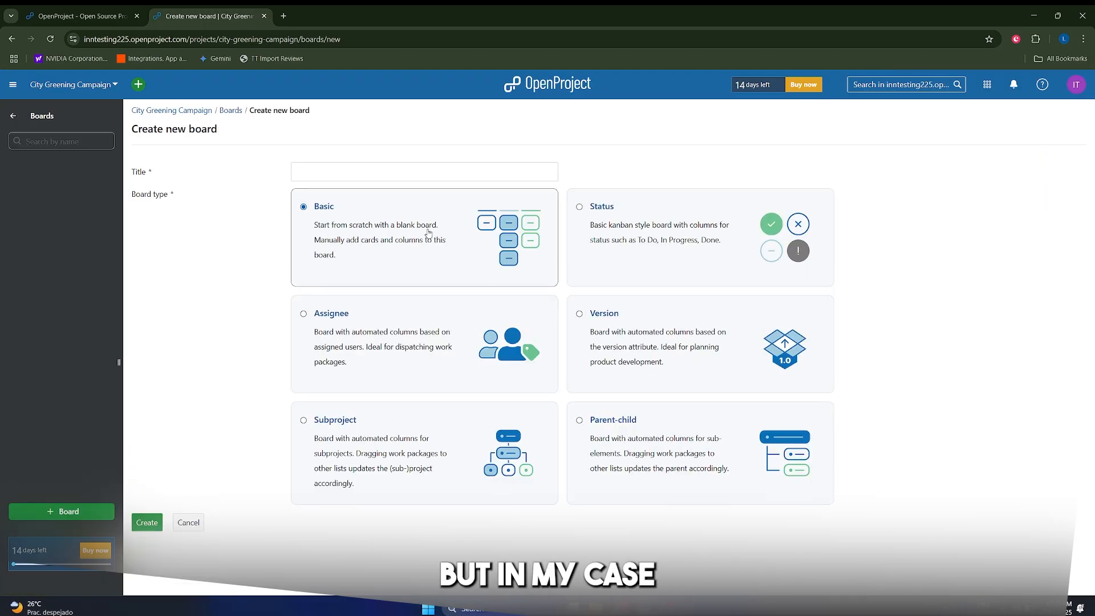
{"action": "left_click", "coordinate": [366, 179]}
{"action": "type", "text": "Social M"}
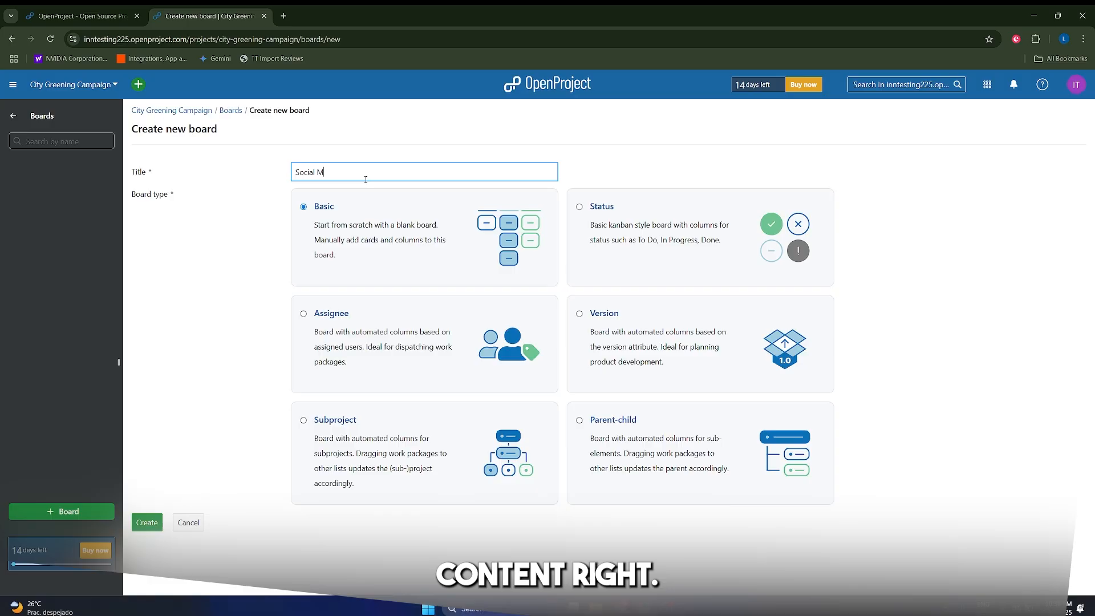
{"action": "type", "text": "edia Content"}
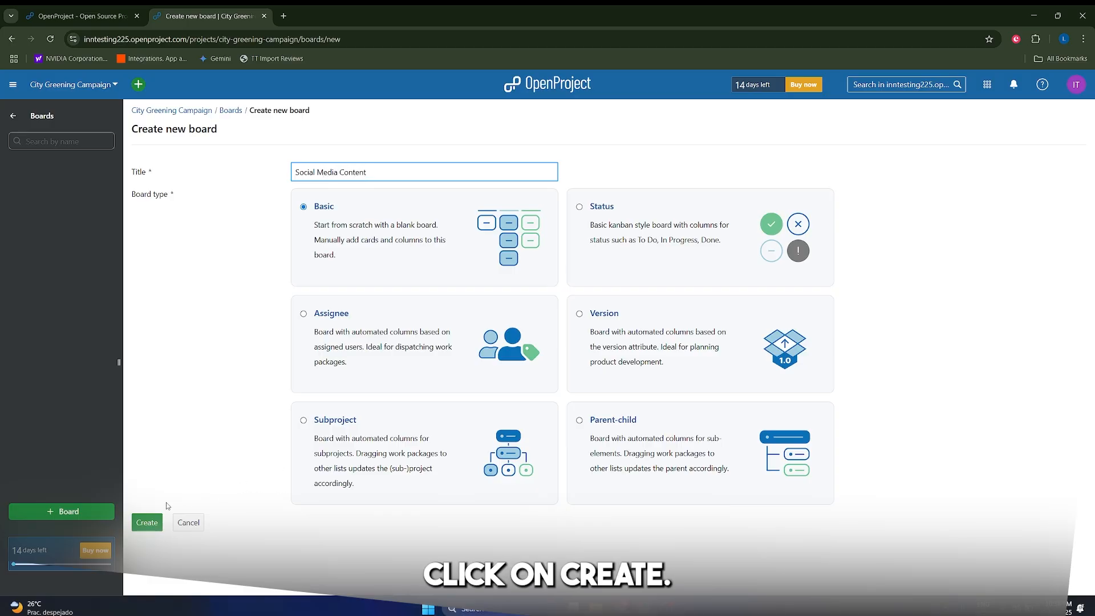
{"action": "left_click", "coordinate": [145, 530]}
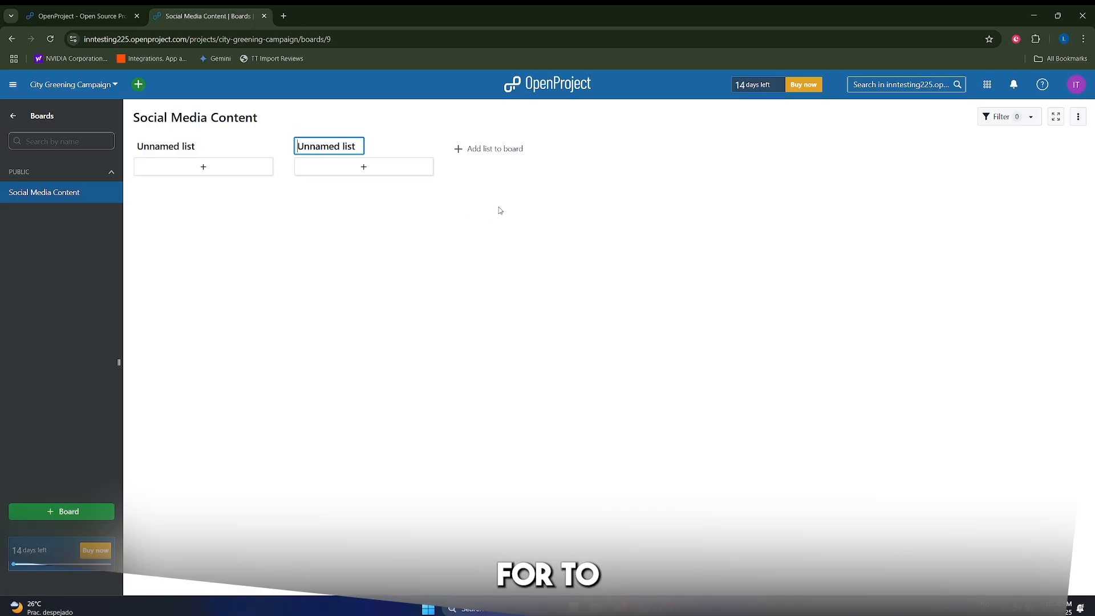
Rename the two unnamed lists to 'Idea' and 'In Progress'.
{"action": "left_click", "coordinate": [151, 147]}
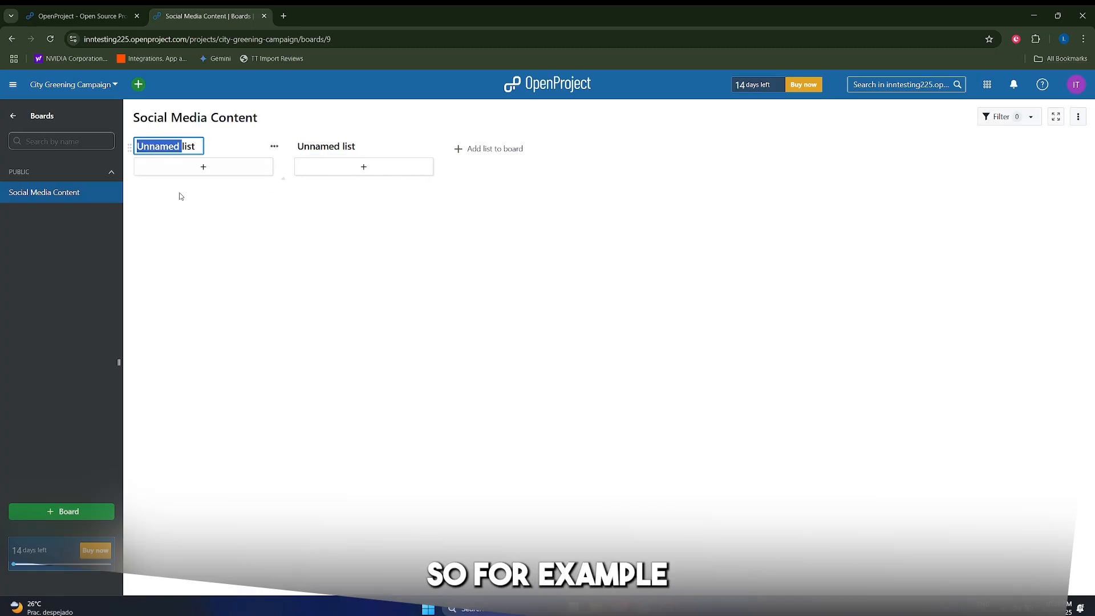
{"action": "triple_click", "coordinate": [183, 147]}
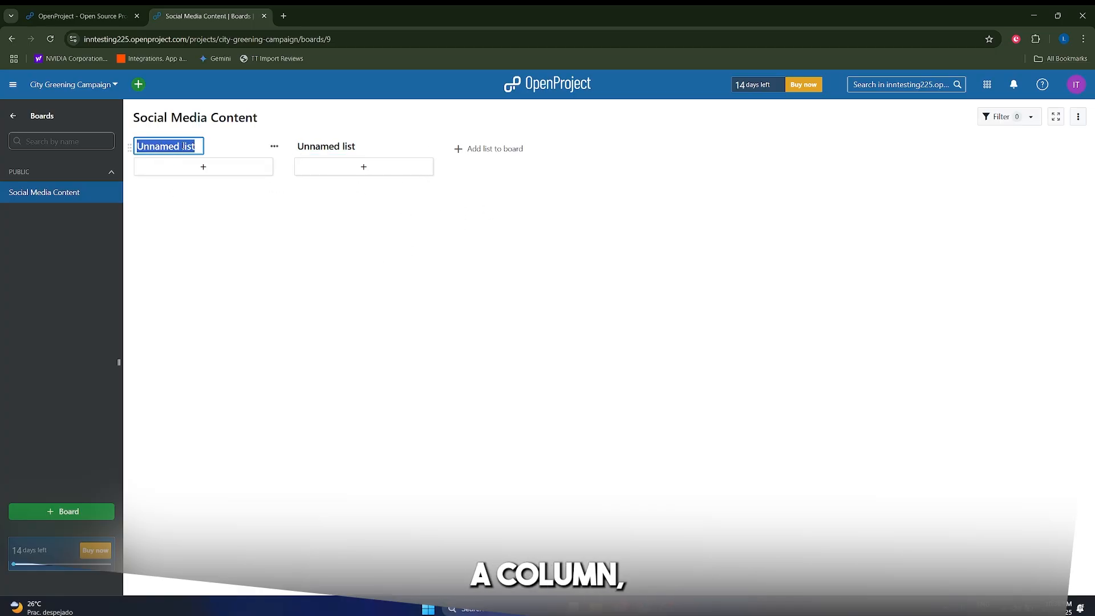
{"action": "type", "text": "Idea"}
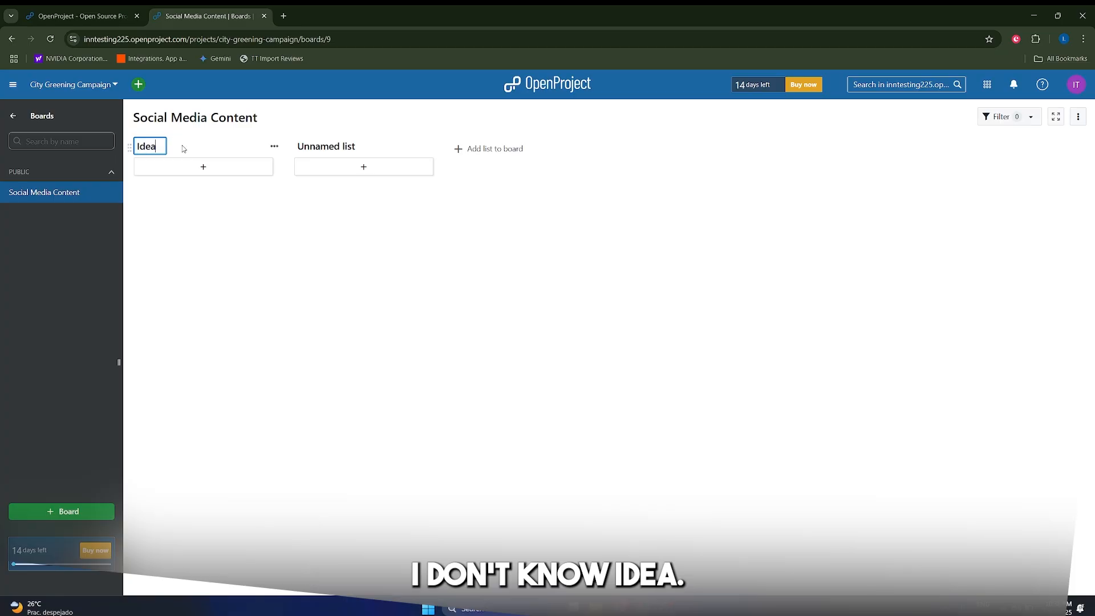
{"action": "left_click", "coordinate": [342, 147]}
{"action": "type", "text": "In Progress"}
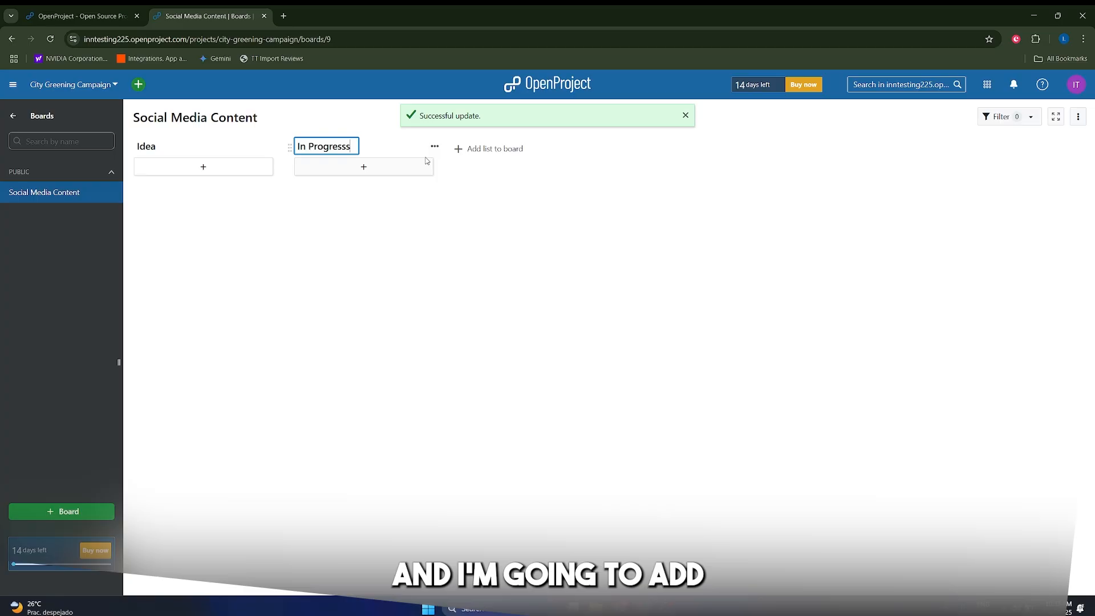
{"action": "type", "text": "s"}
{"action": "key", "text": "BackSpace"}
{"action": "key", "text": "Return"}
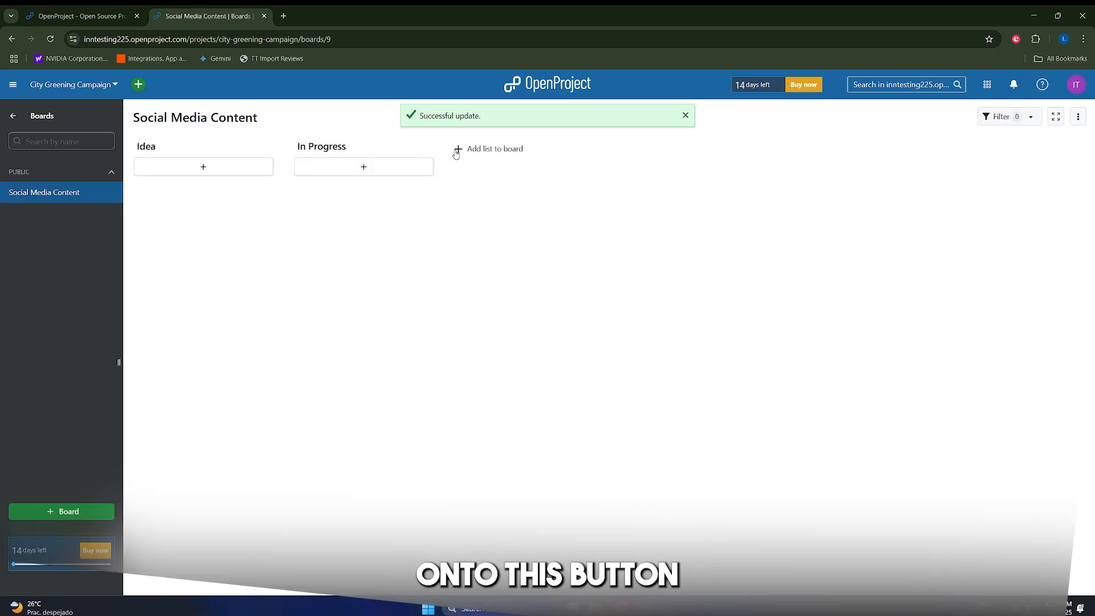
Add two more lists titled 'Review' and 'Published'.
{"action": "left_click", "coordinate": [456, 152]}
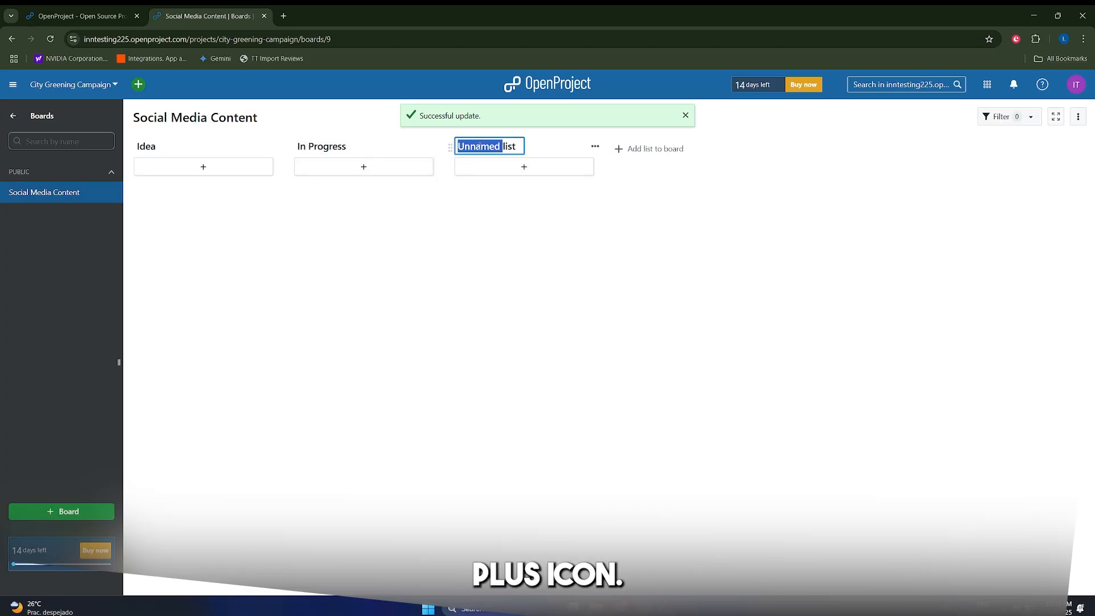
{"action": "type", "text": "Reviewe"}
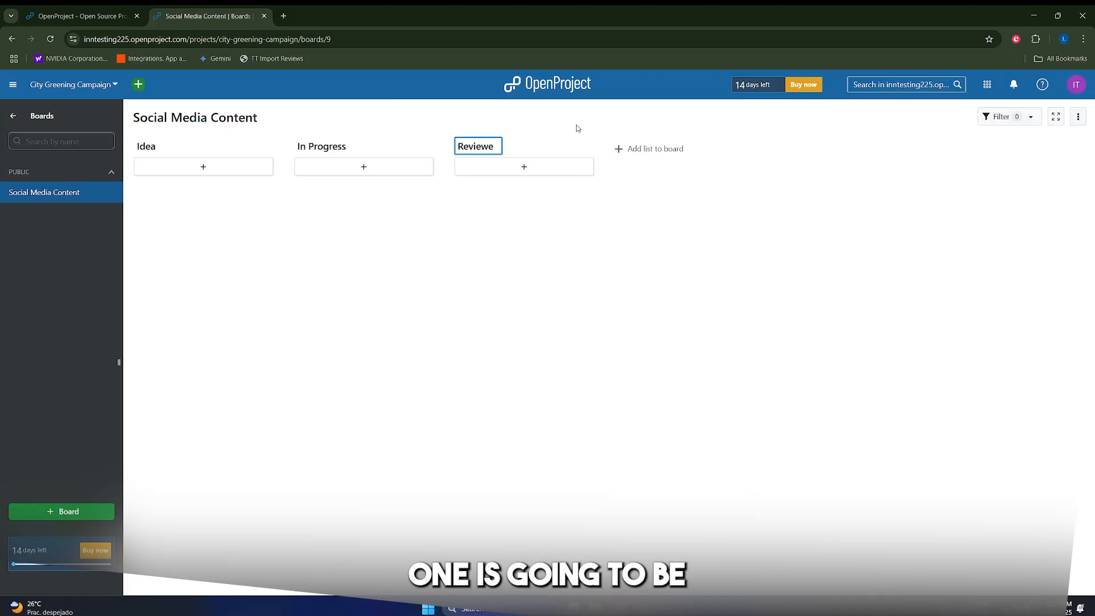
{"action": "key", "text": "BackSpace"}
{"action": "left_click", "coordinate": [621, 149]}
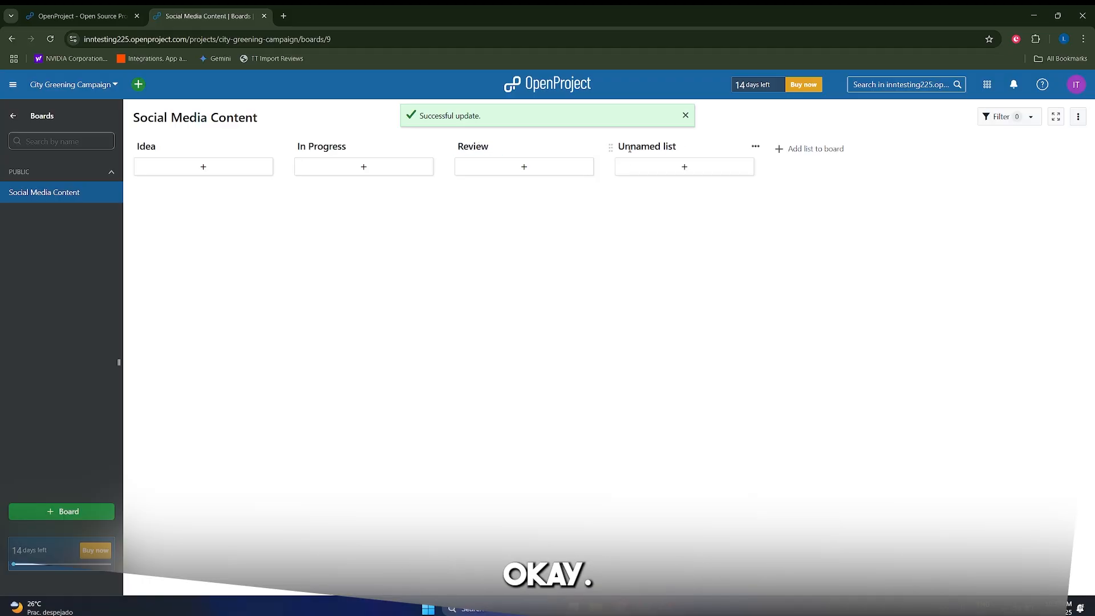
{"action": "left_click", "coordinate": [653, 146]}
{"action": "type", "text": "Published"}
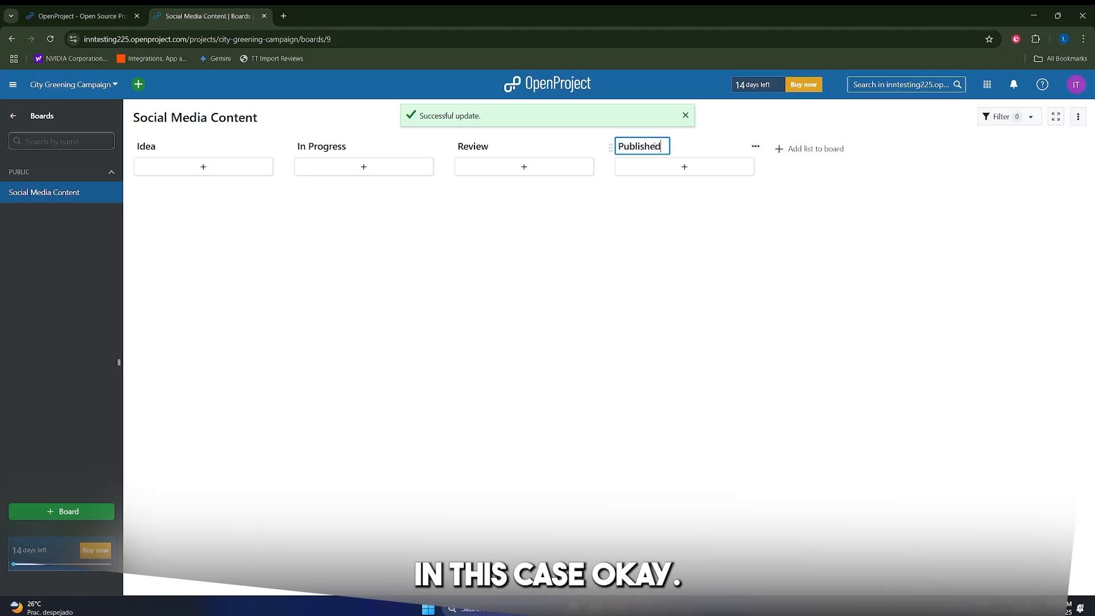
{"action": "left_click", "coordinate": [593, 280]}
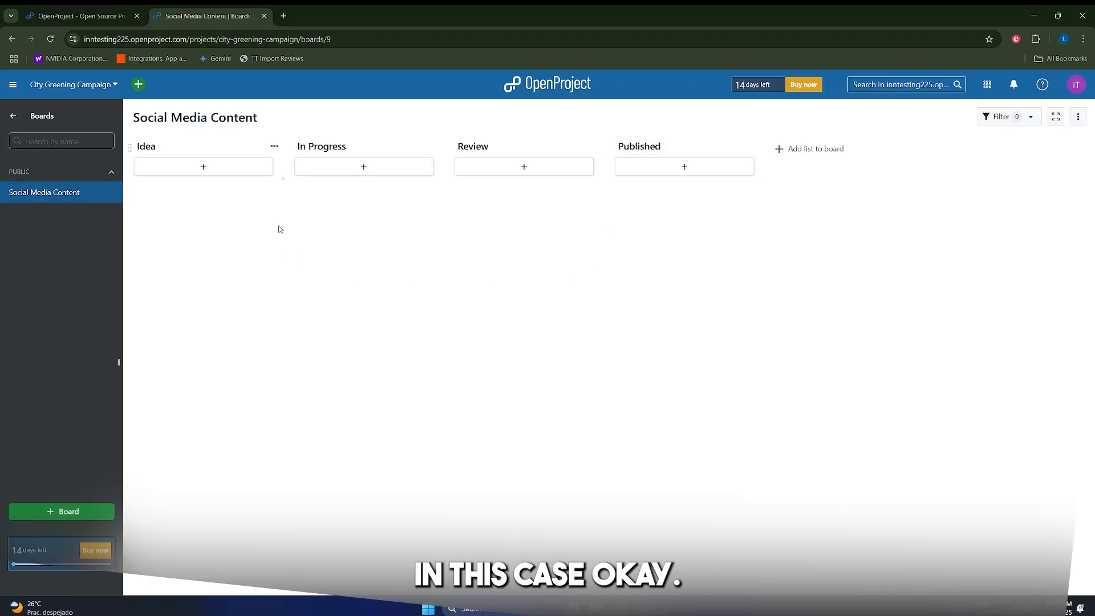
Add a Task card titled 'Brainstorm for Instagram' to the Idea column, then drag it to the Review list.
{"action": "left_click", "coordinate": [217, 166]}
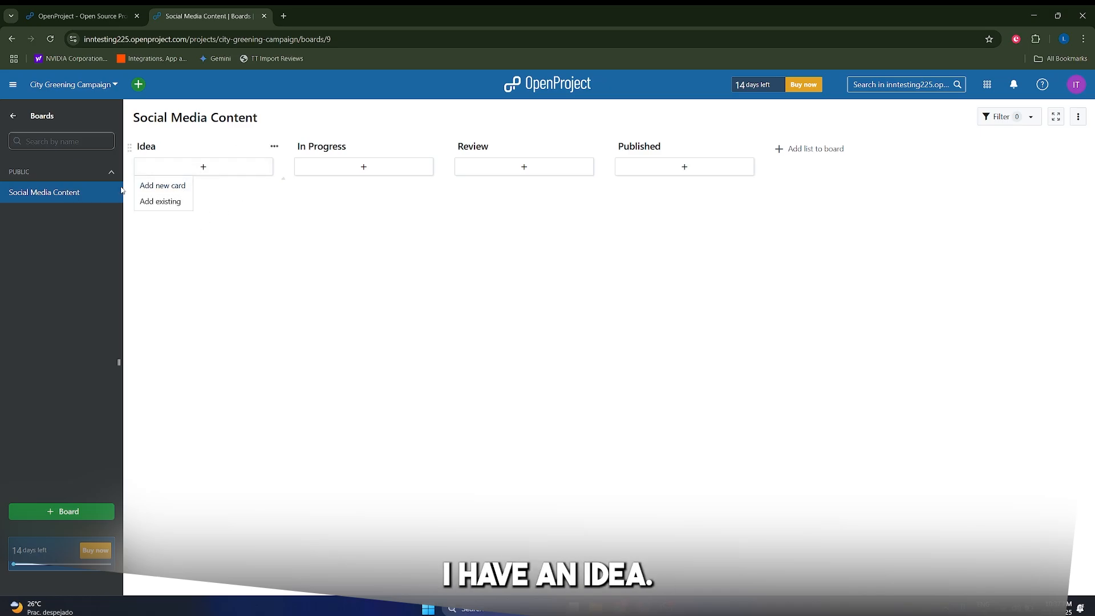
{"action": "left_click", "coordinate": [142, 189]}
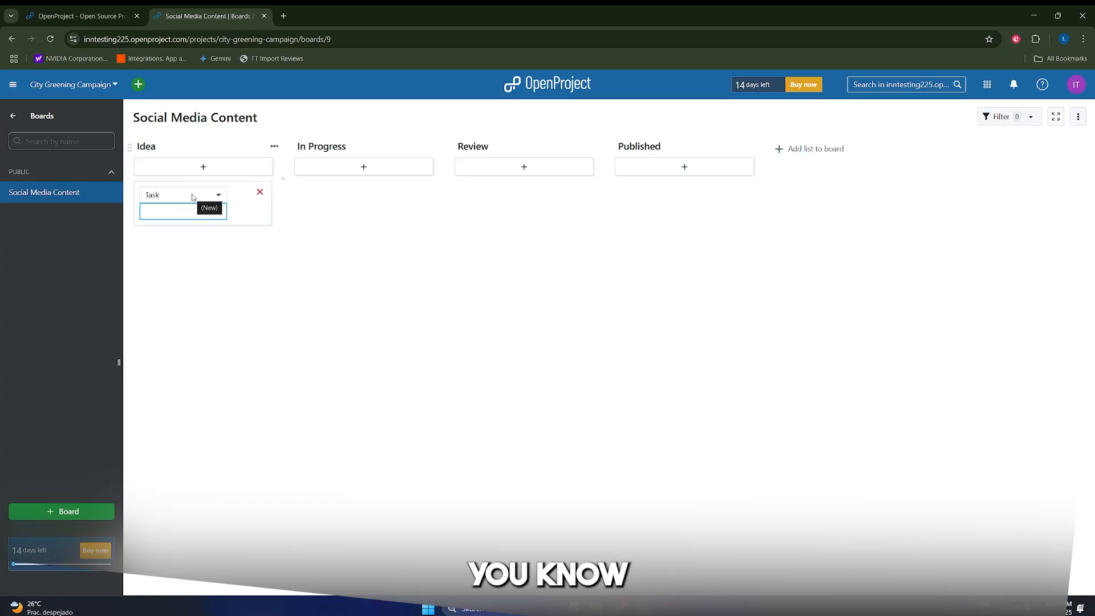
{"action": "type", "text": "Brain"}
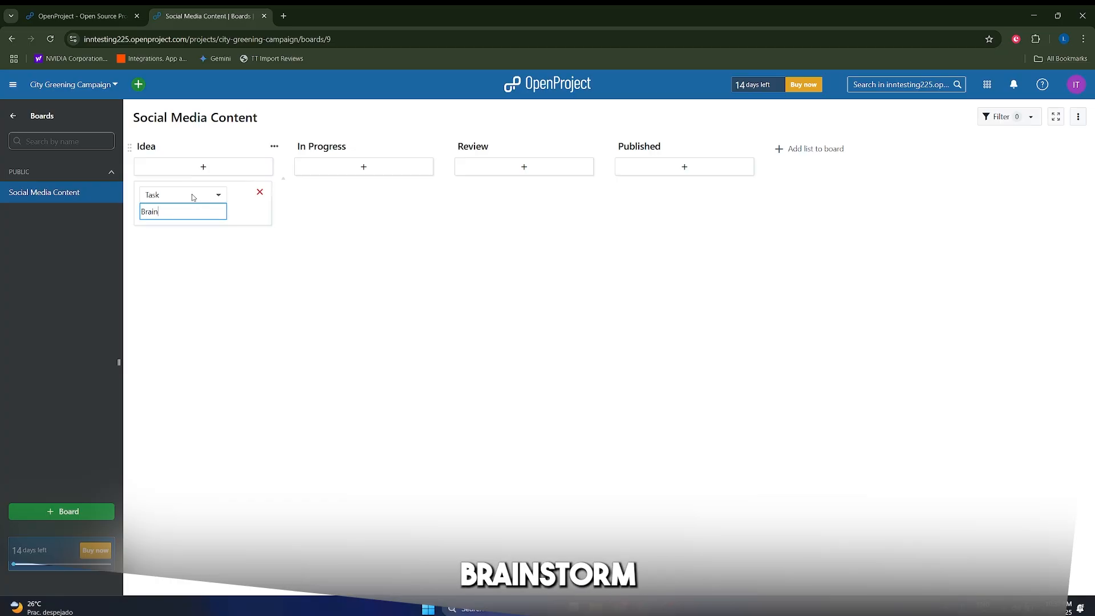
{"action": "type", "text": "storm for Instagram"}
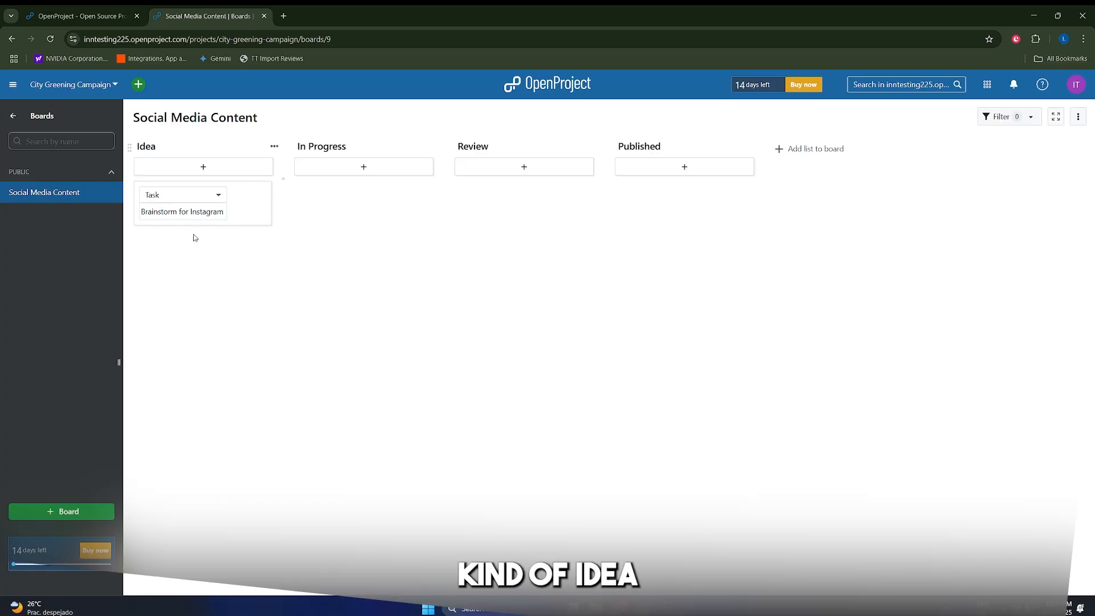
{"action": "left_click", "coordinate": [189, 200]}
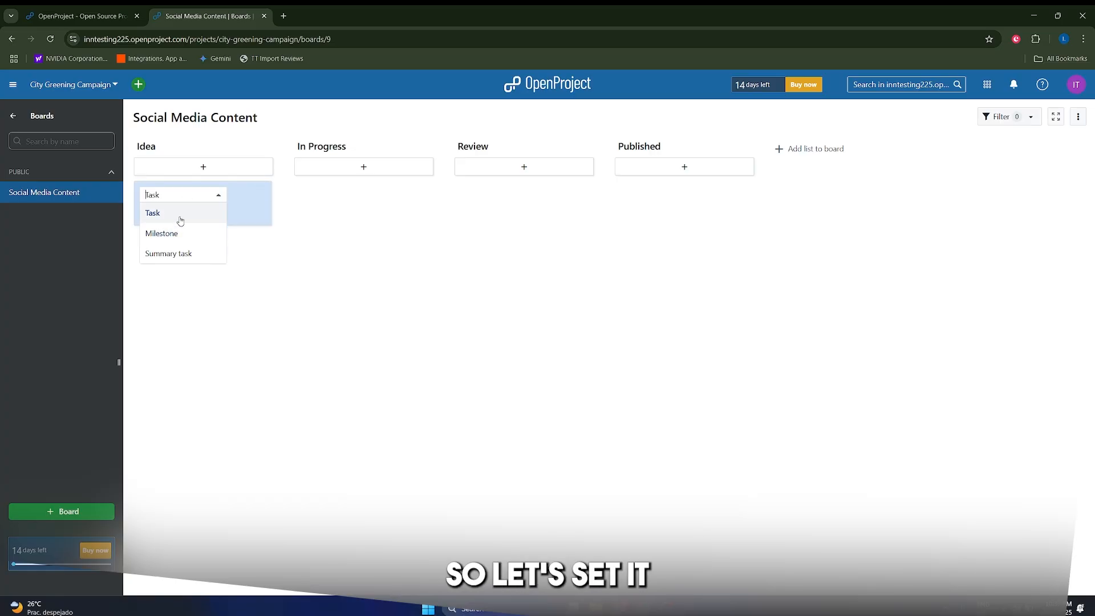
{"action": "left_click", "coordinate": [175, 214]}
{"action": "key", "text": "Return"}
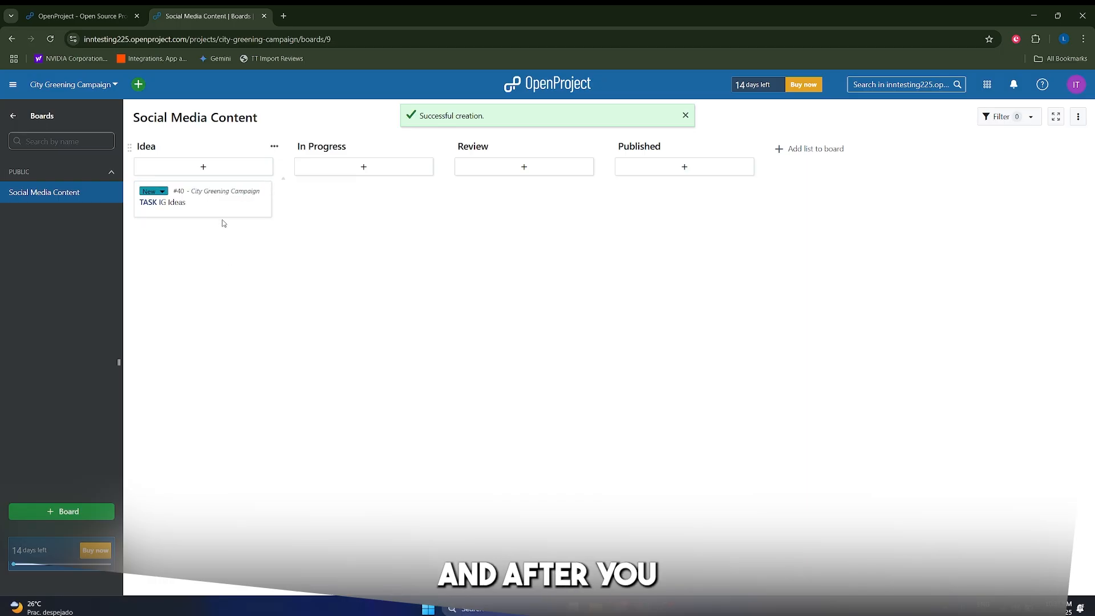
{"action": "left_click_drag", "start_coordinate": [172, 212], "coordinate": [690, 215]}
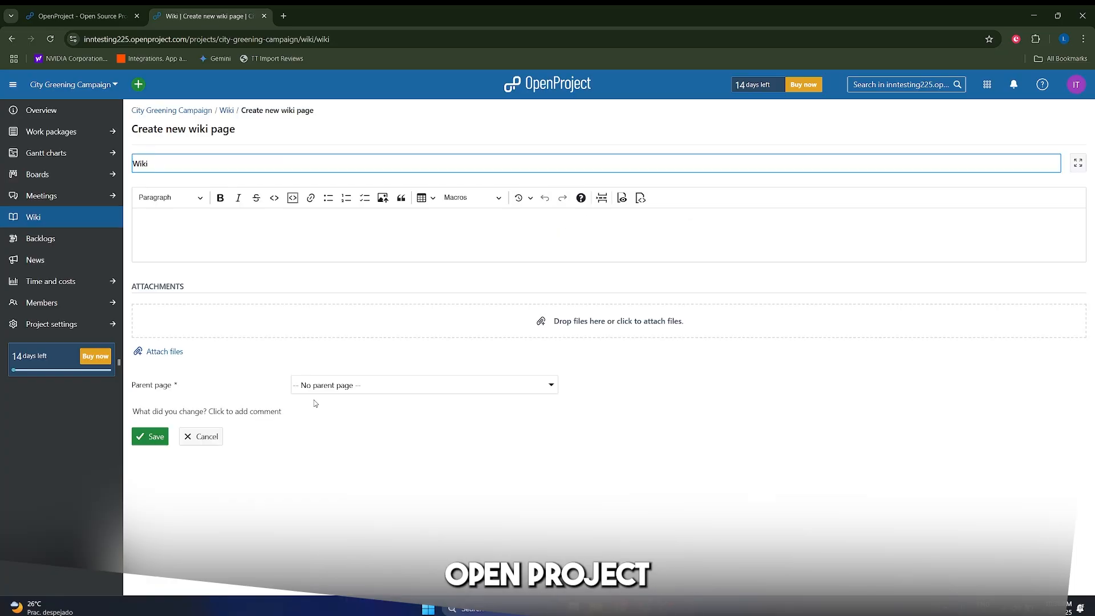